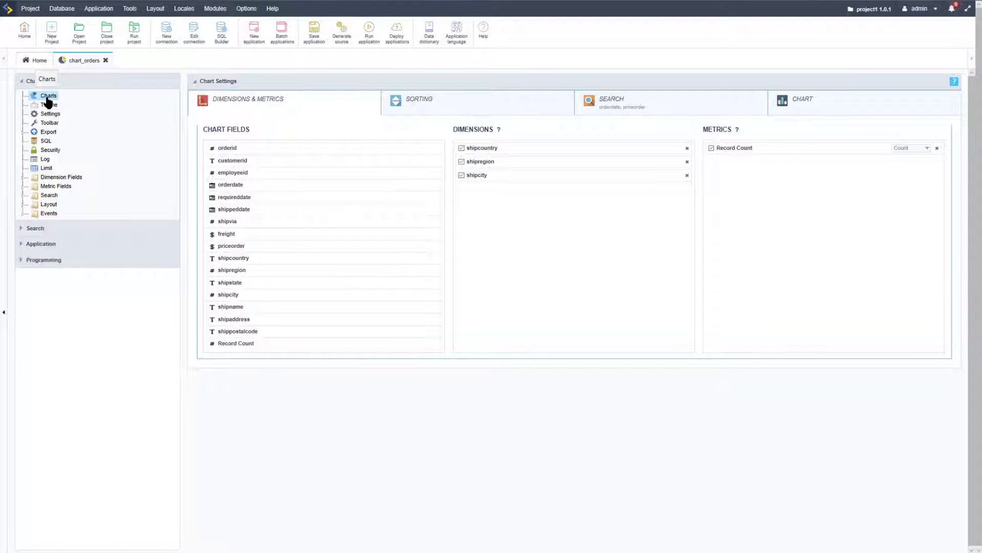
Step: Add the orderdate and employeeid fields to the chart's search fields
left_click(641, 103)
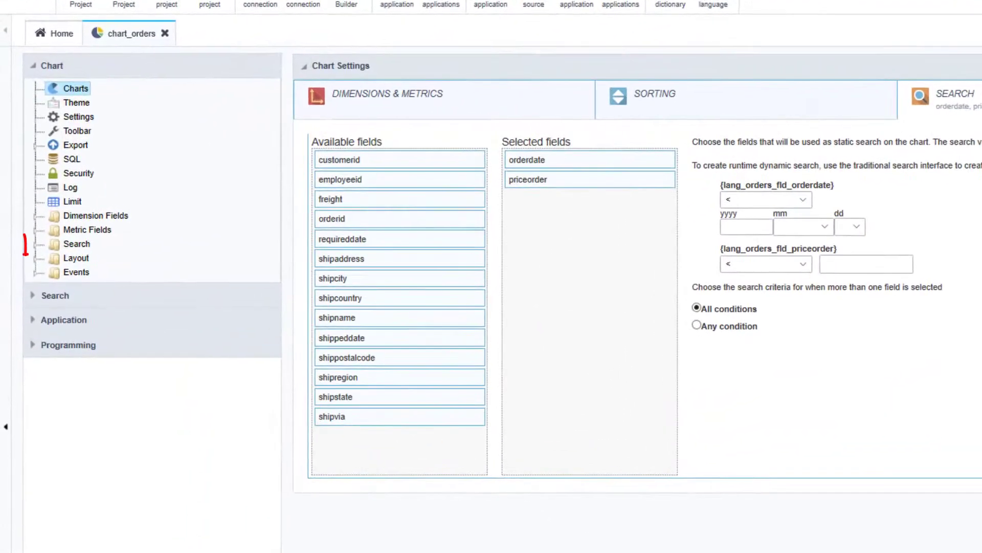
left_click(91, 247)
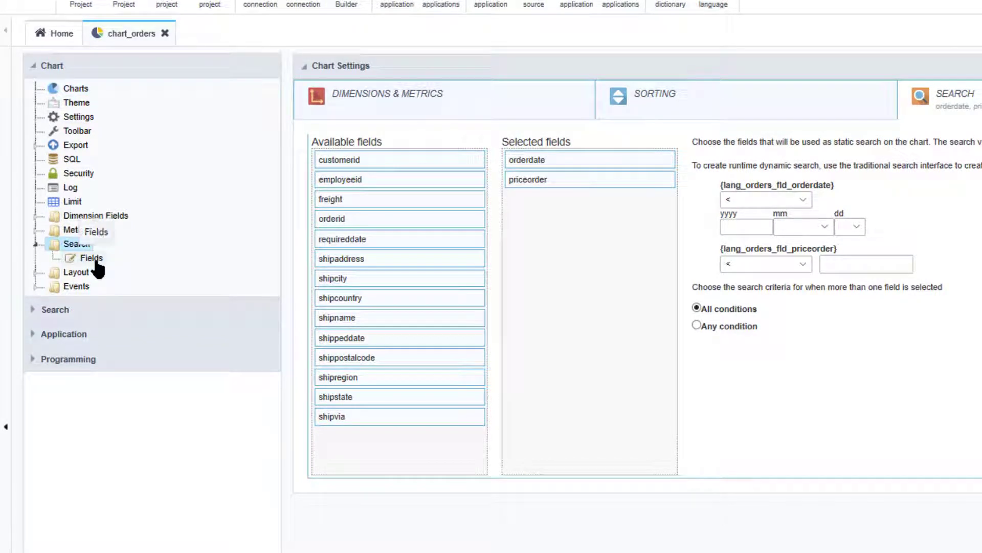
left_click(95, 260)
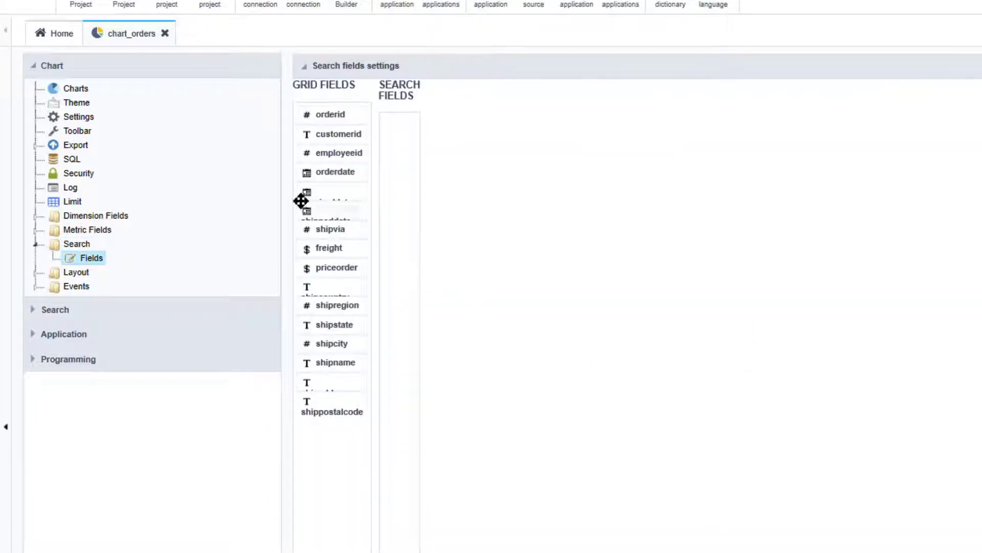
left_click_drag(335, 170, 400, 160)
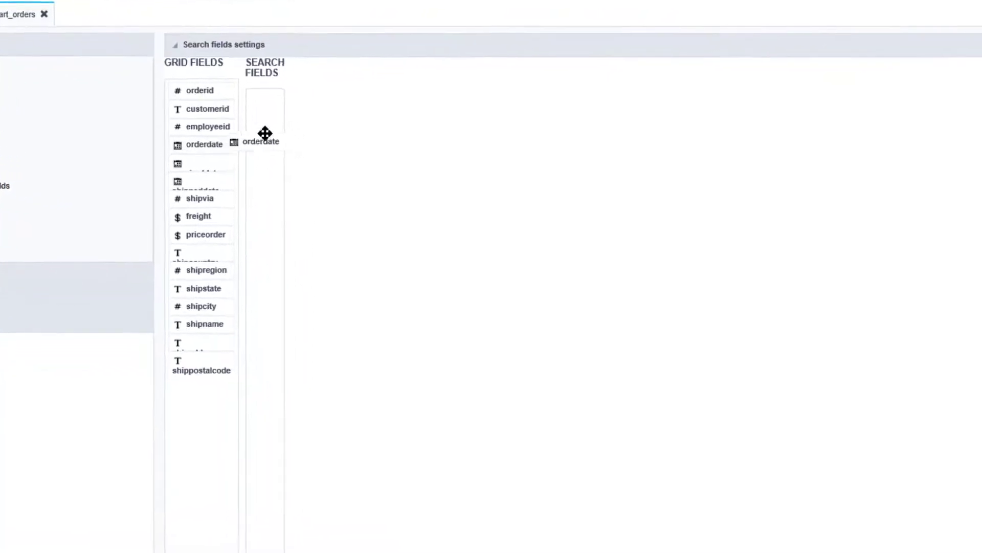
left_click_drag(265, 134, 271, 120)
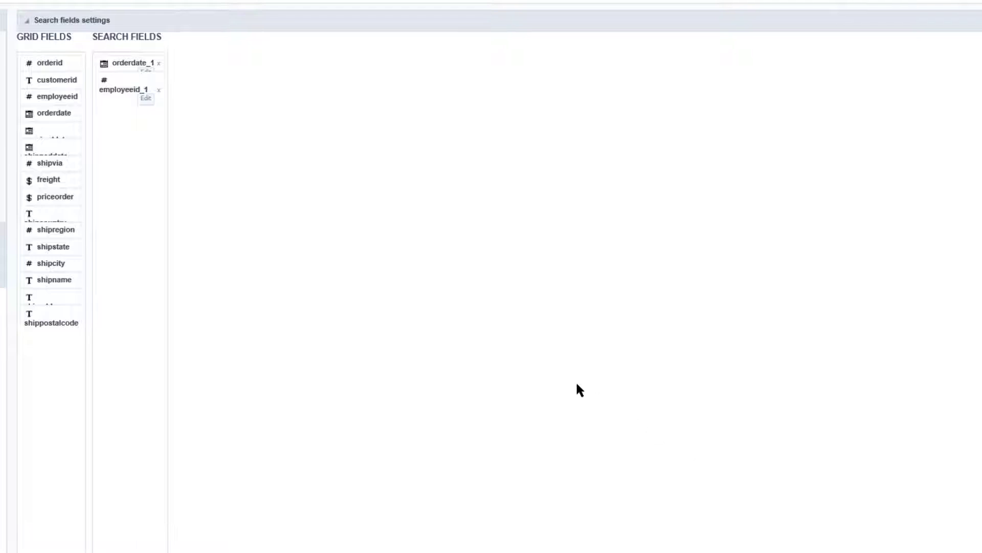
Step: Examine the available functions and lookup methods in the search settings of employeeid_1
left_click(147, 98)
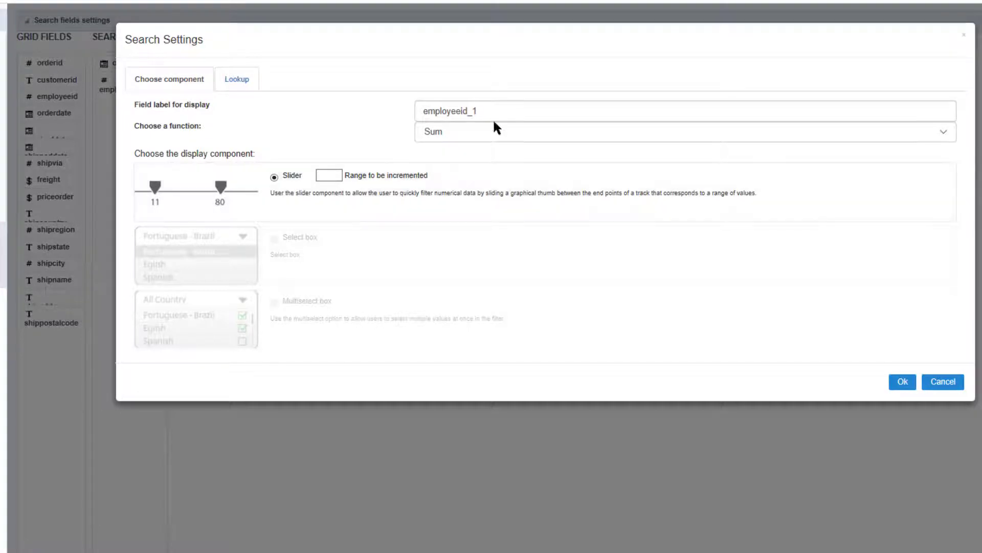
left_click(568, 132)
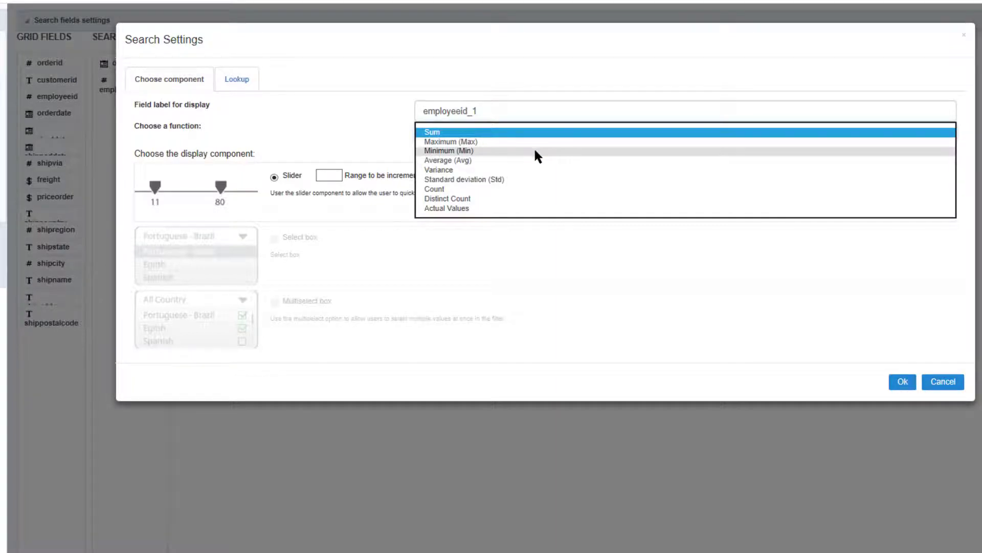
left_click(361, 140)
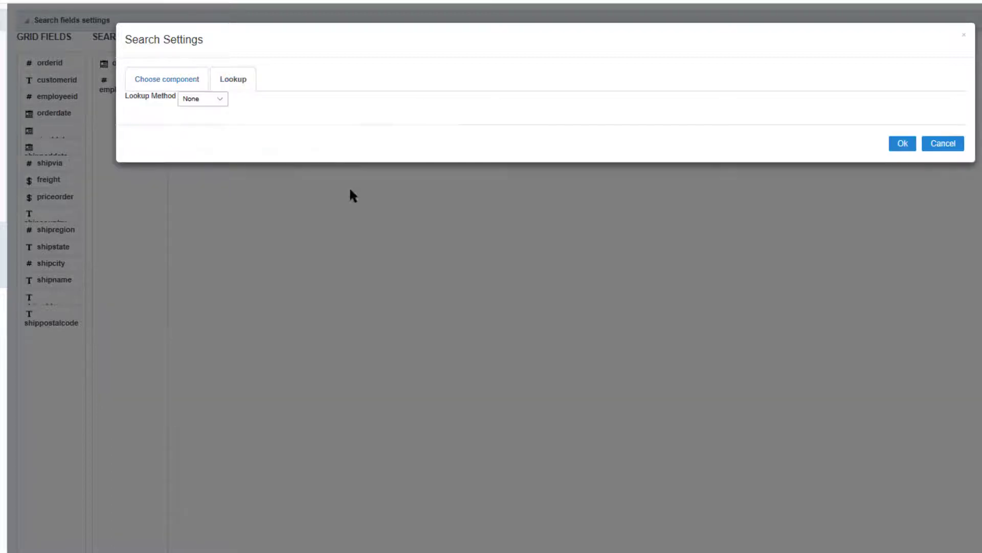
left_click(221, 100)
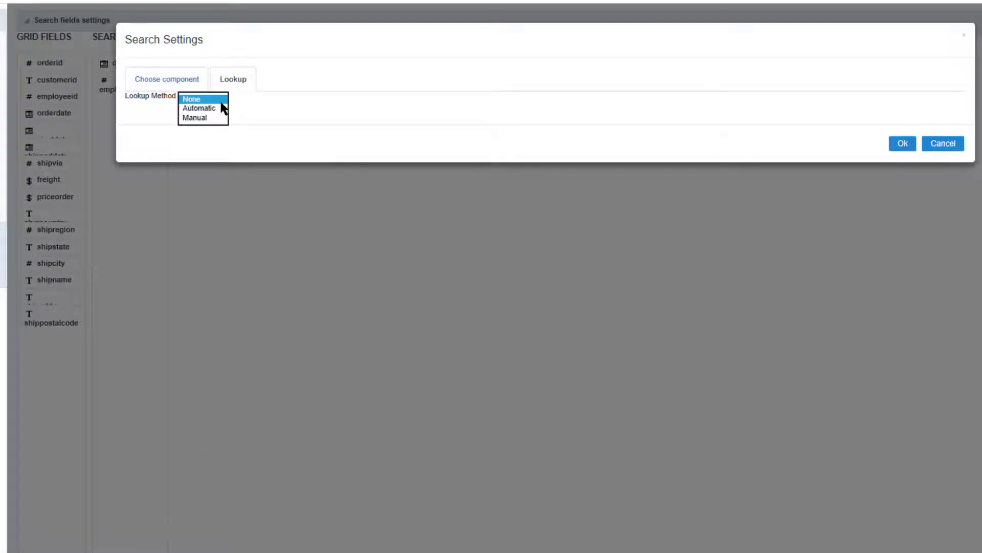
left_click(222, 106)
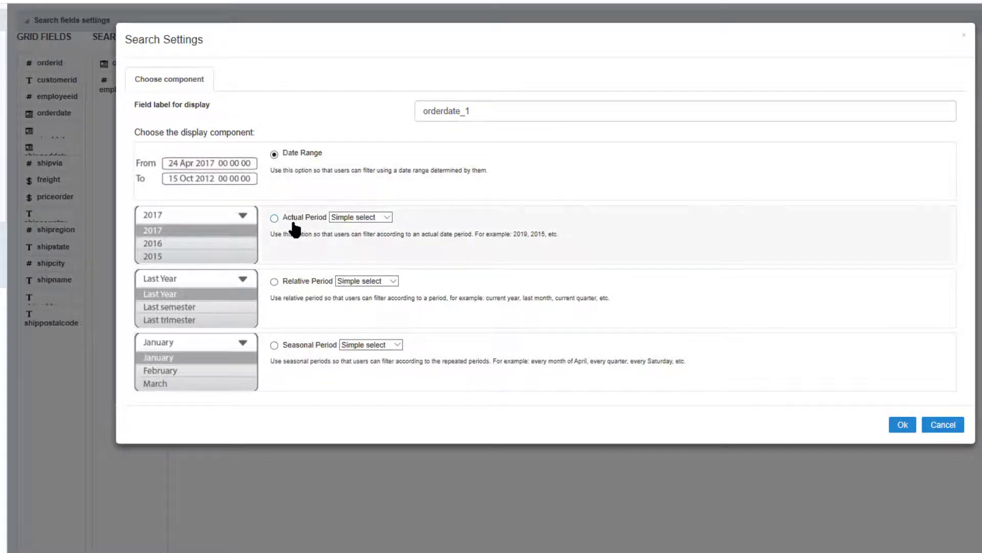
Step: Review the Actual Period selection options of orderdate_1 and the default value and lookup settings of shipname_1, leaving without saving
left_click(388, 217)
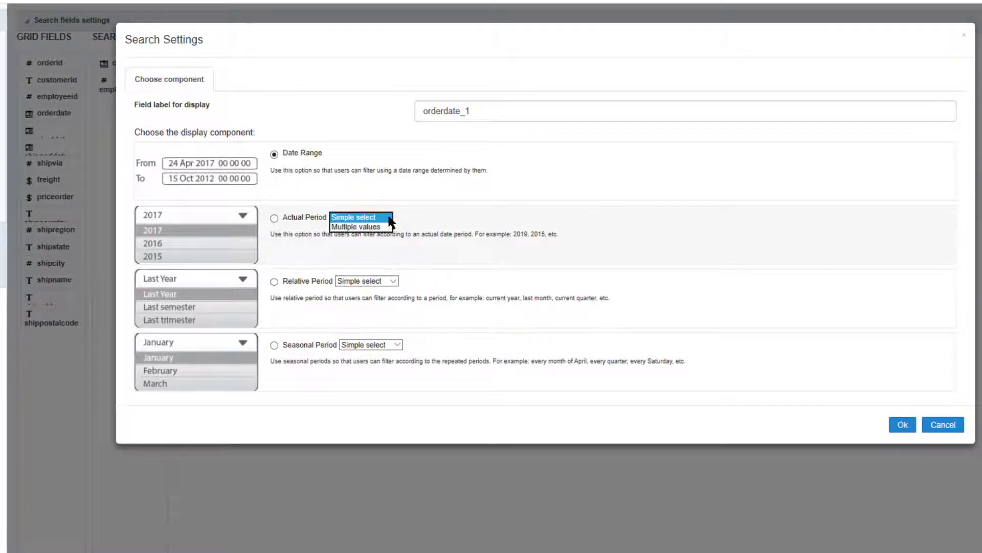
left_click(460, 217)
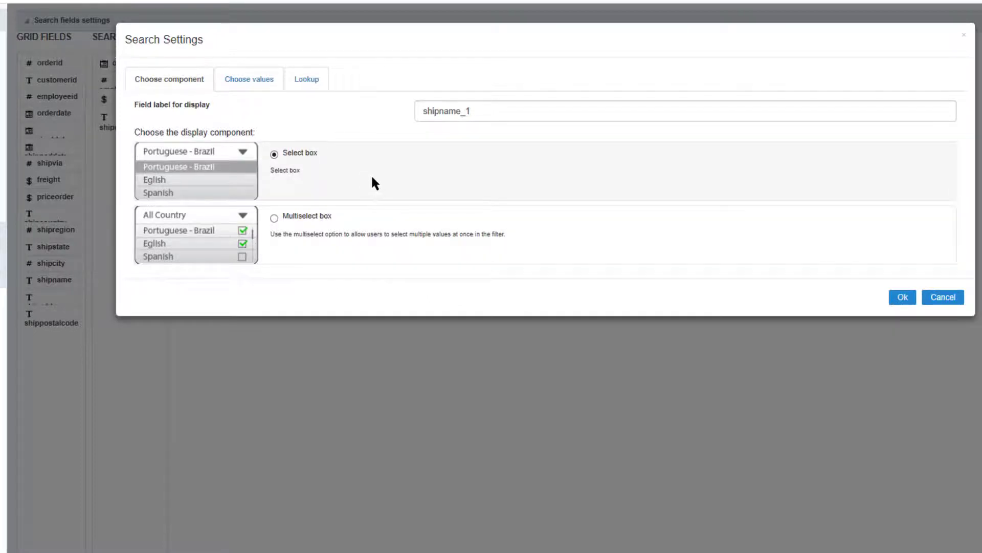
left_click(247, 82)
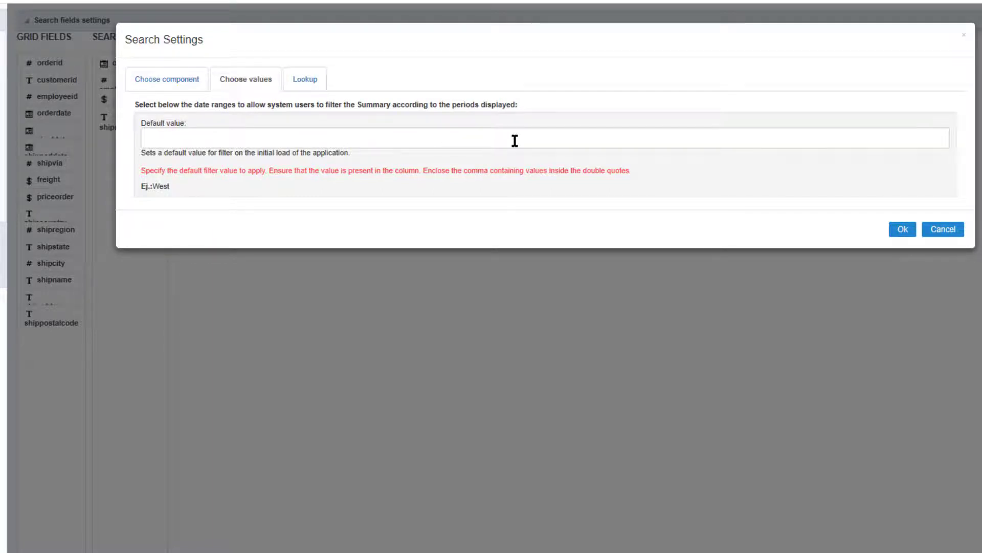
left_click(307, 81)
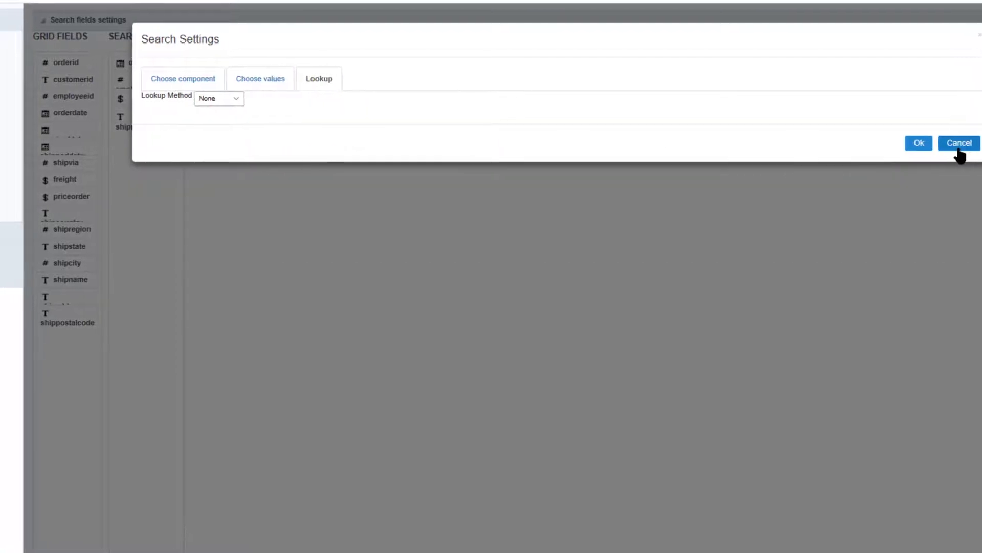
left_click(959, 145)
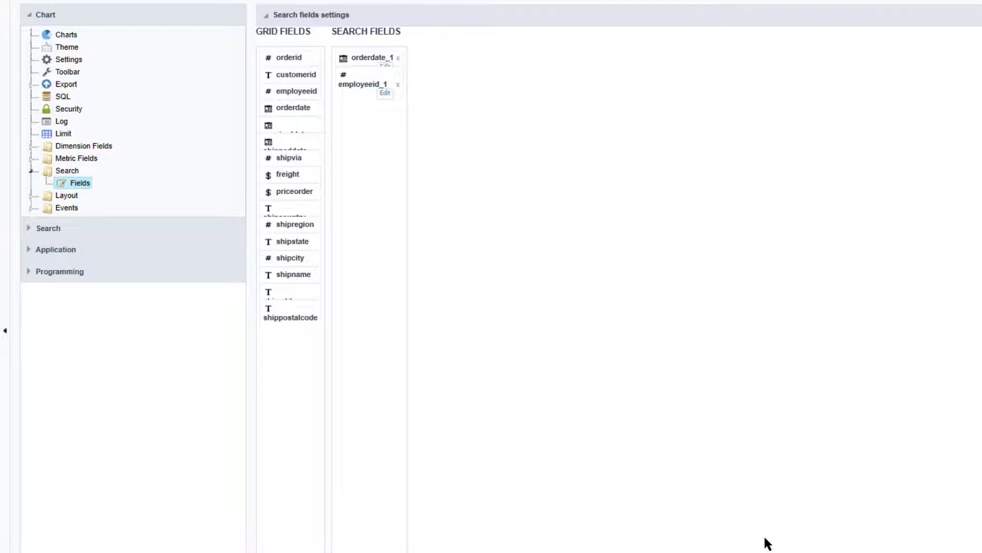
Step: Review the general search settings, examining the options for the search criteria condition and for auto-complete in the fields
left_click(49, 229)
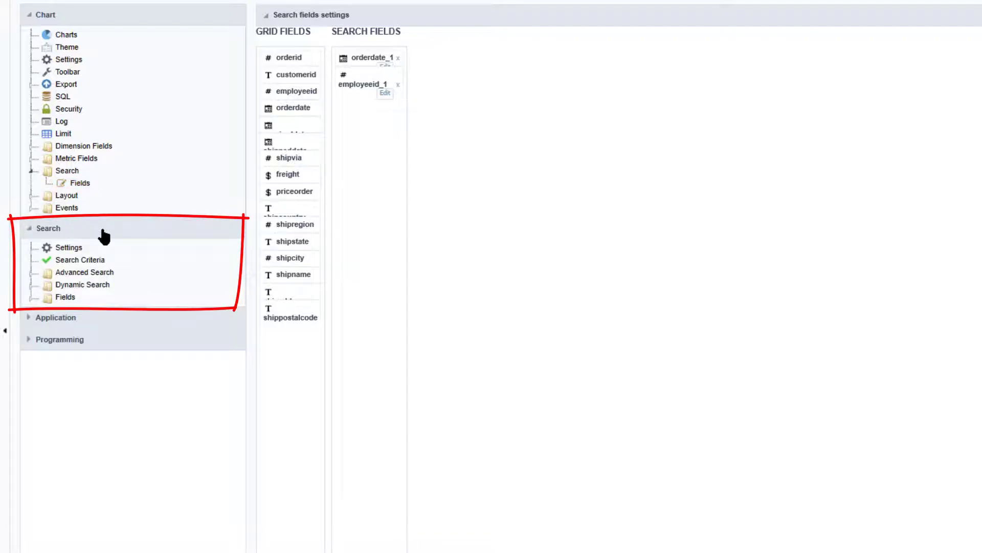
left_click(67, 249)
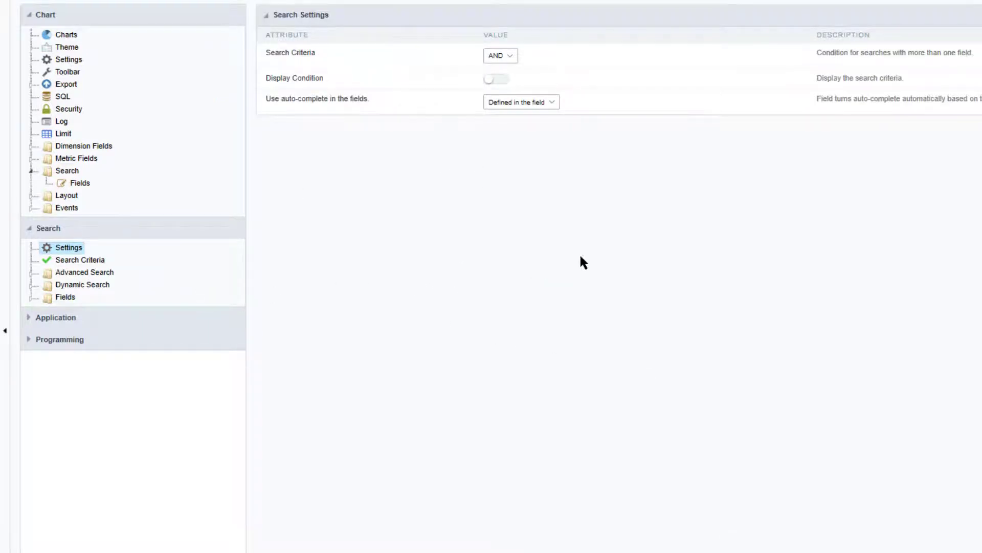
left_click(511, 53)
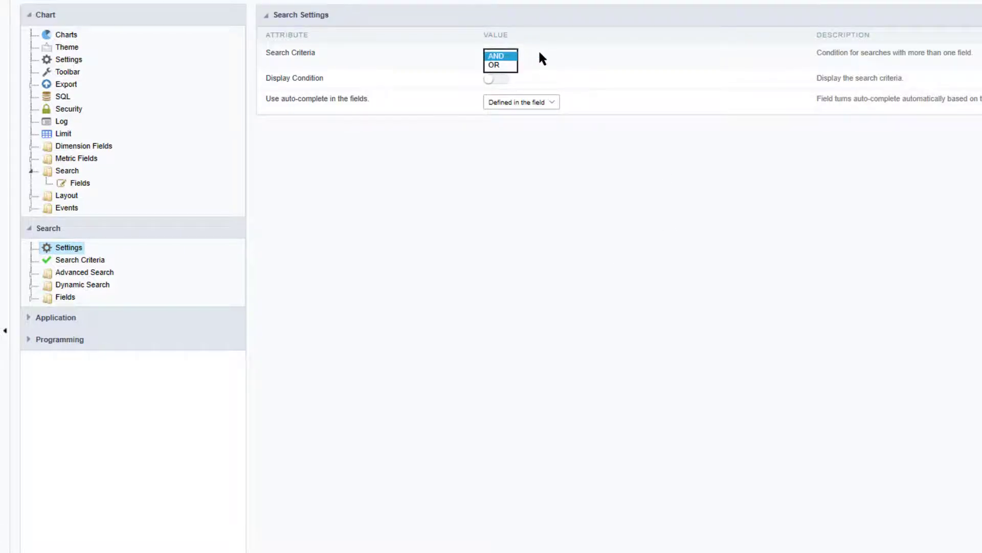
left_click(571, 60)
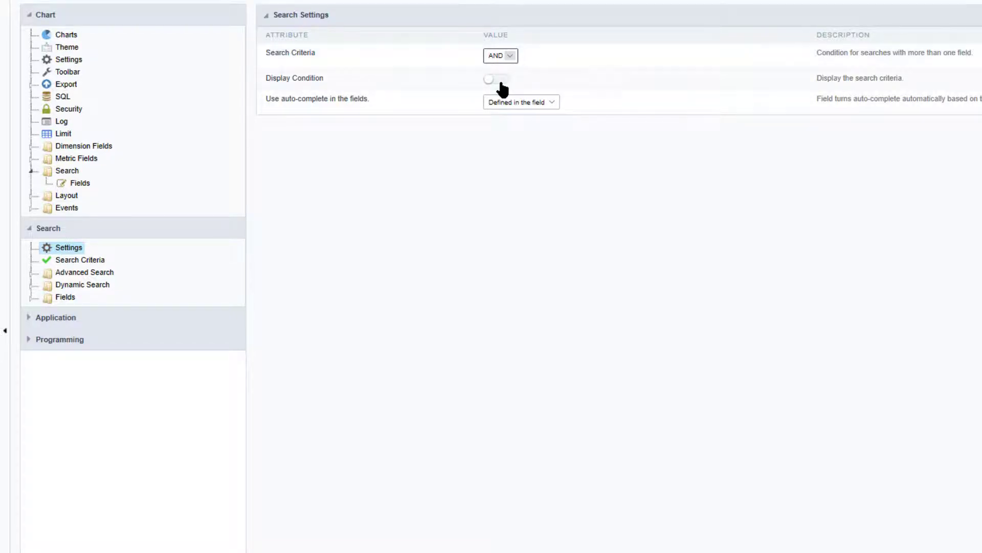
left_click(552, 100)
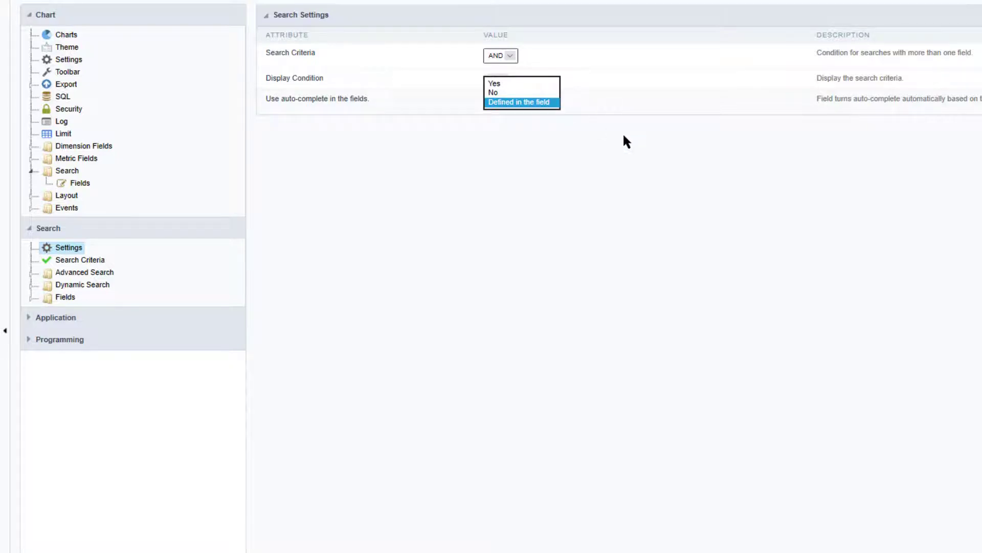
left_click(660, 176)
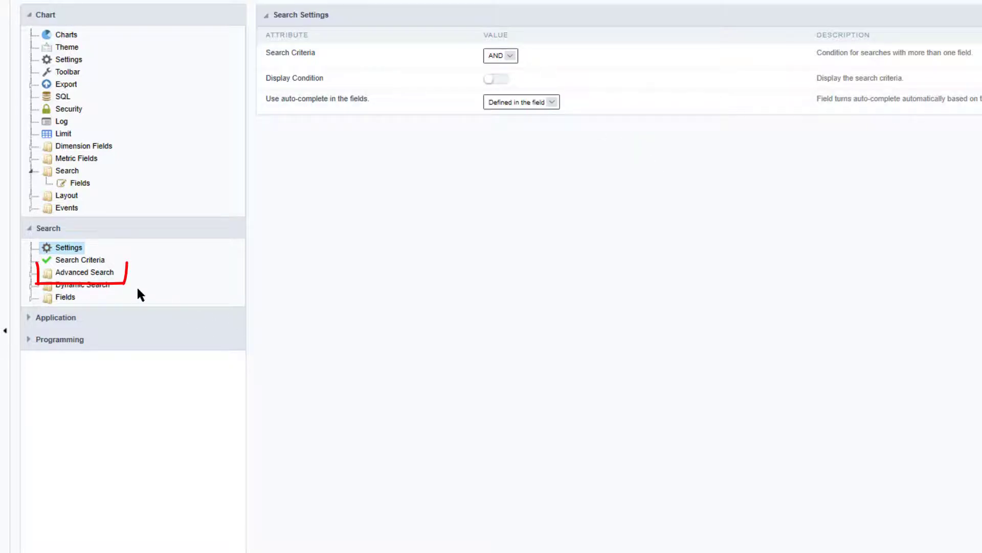
Step: Set the Enter key to submit in the advanced search settings and check the filters in the running chart
left_click(97, 275)
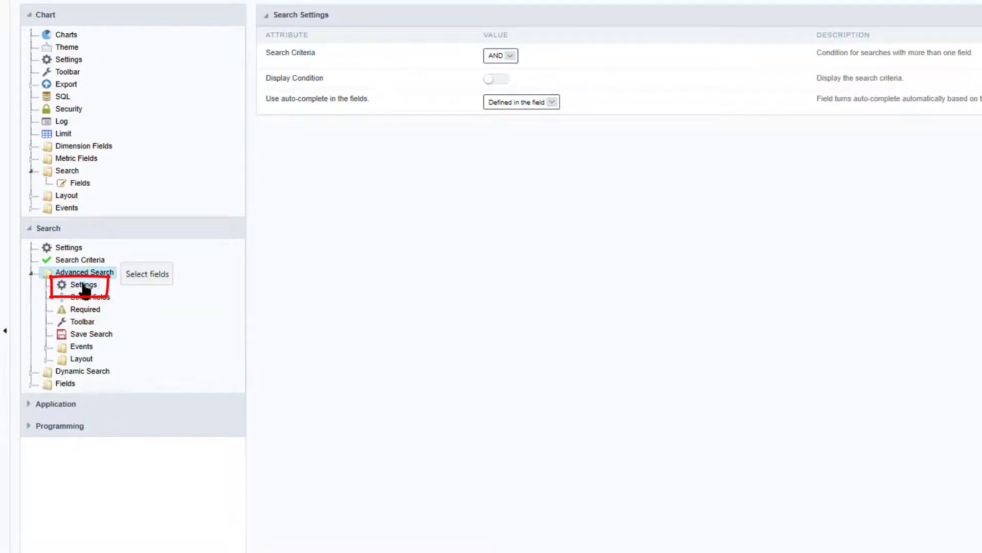
left_click(83, 285)
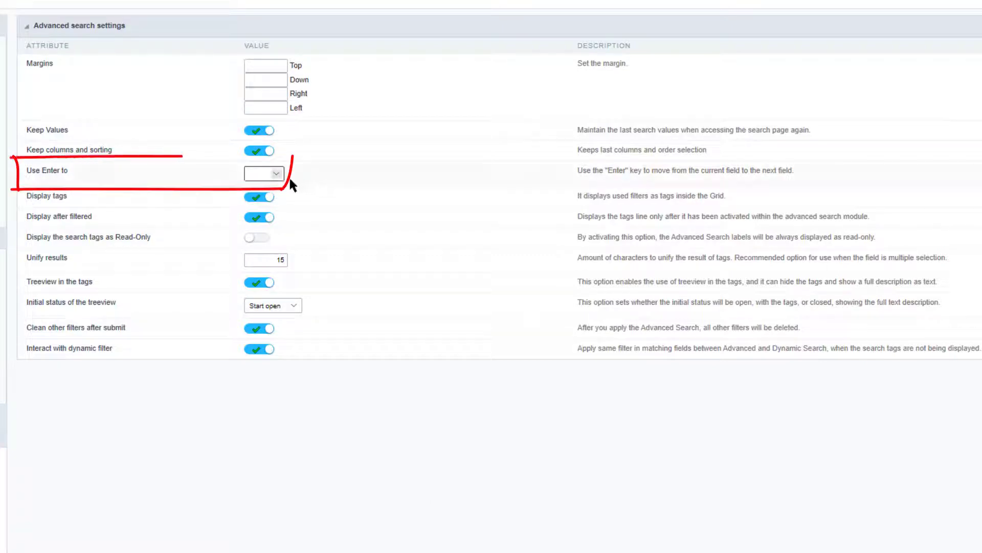
left_click(276, 176)
left_click(272, 192)
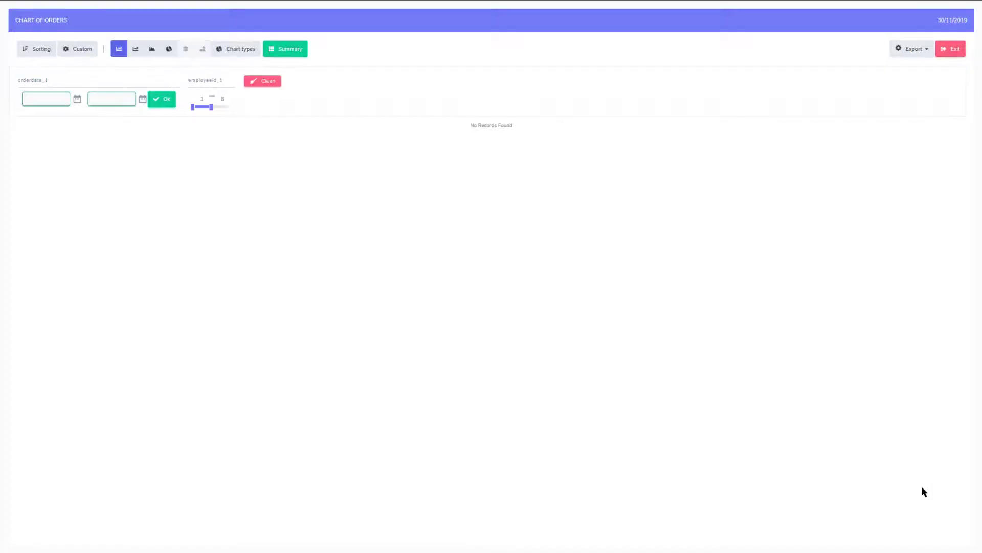
left_click(39, 86)
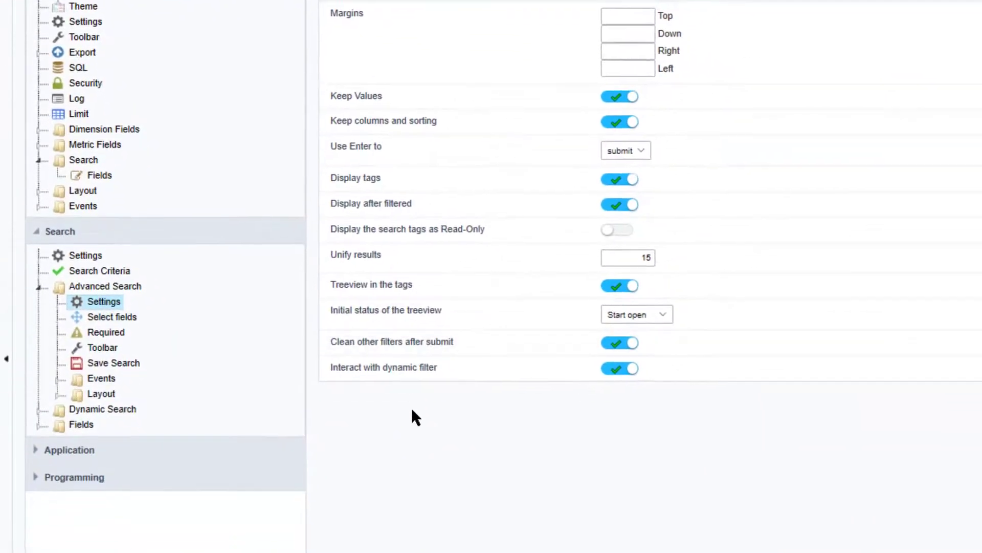
Step: Add customerid, orderdate, freight and shipcountry to the advanced search fields and save the selection
left_click(105, 316)
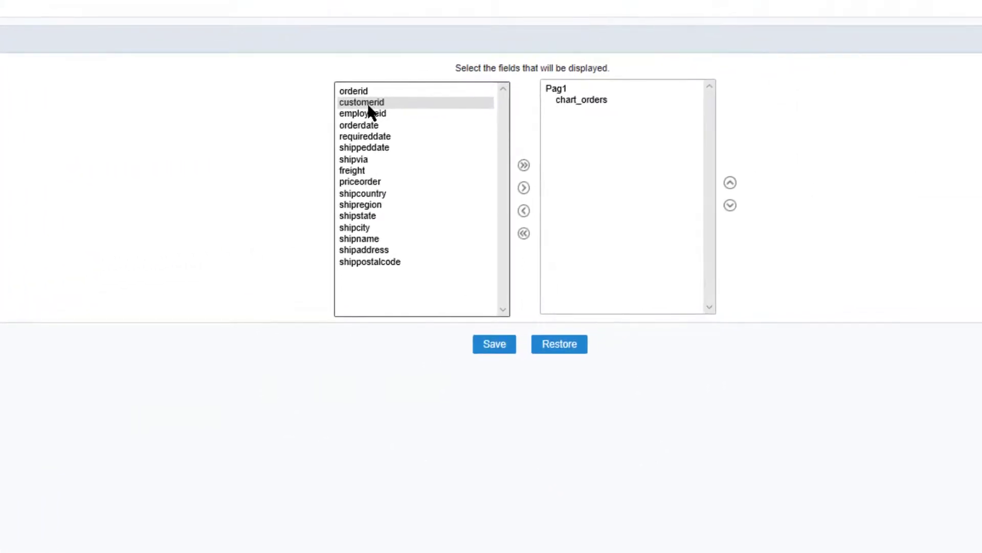
left_click(369, 104)
left_click(358, 125, "ctrl")
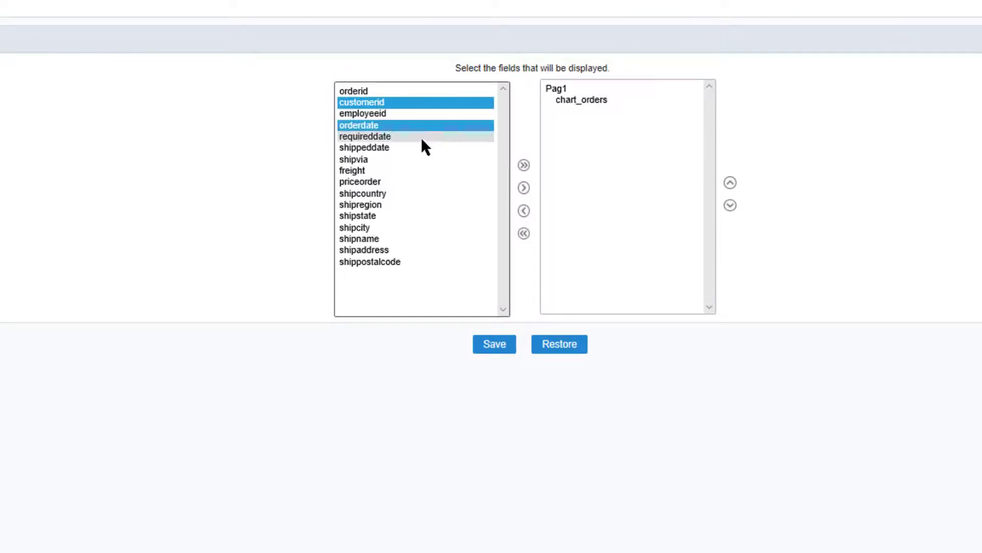
left_click(370, 168, "ctrl")
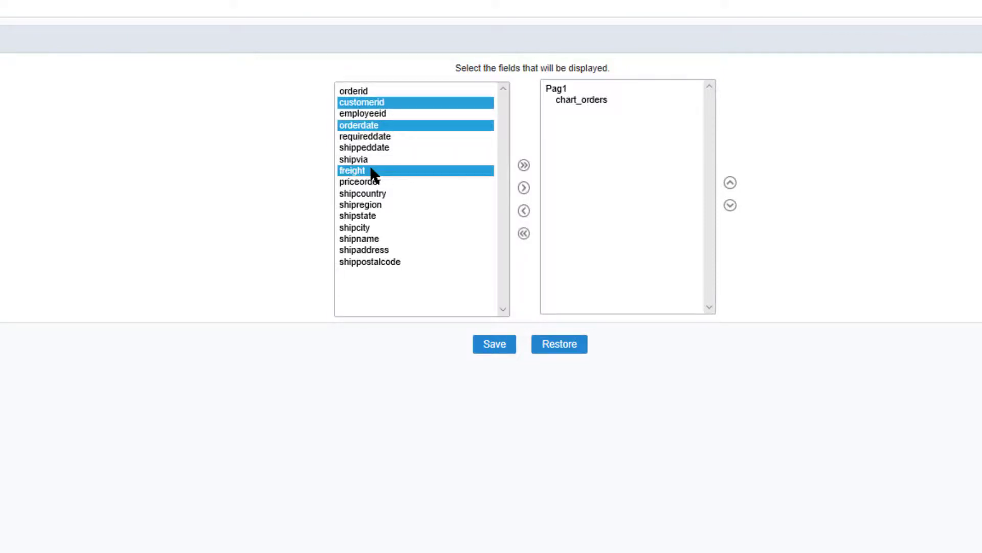
left_click(397, 193, "ctrl")
left_click(523, 188)
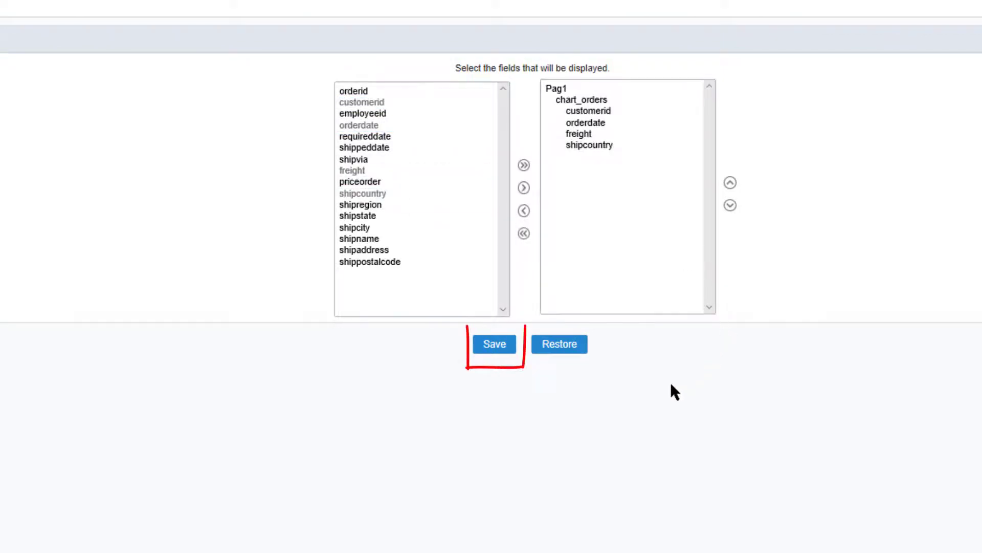
left_click(495, 346)
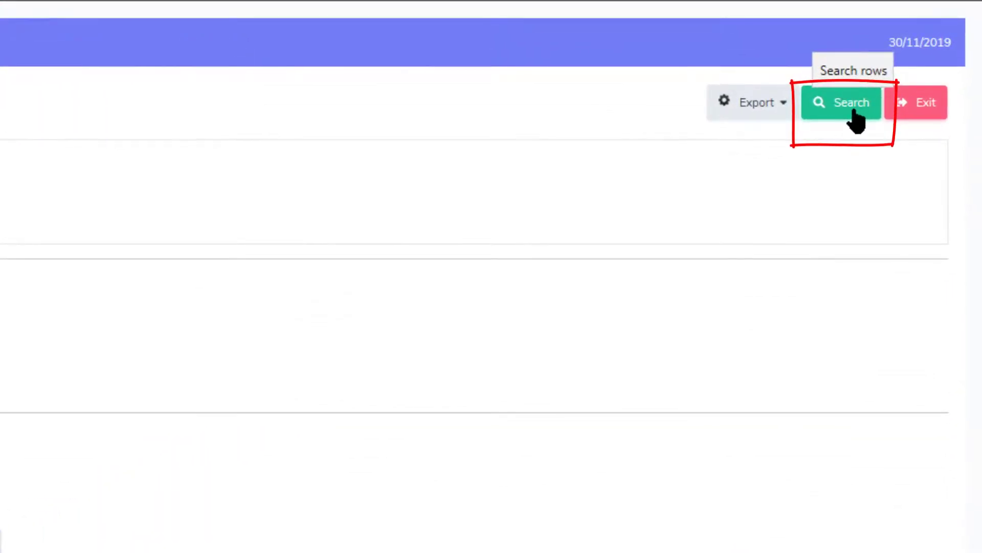
Step: Try the advanced search in the running chart by filtering on customerid, and open the form for saving the filter
left_click(855, 114)
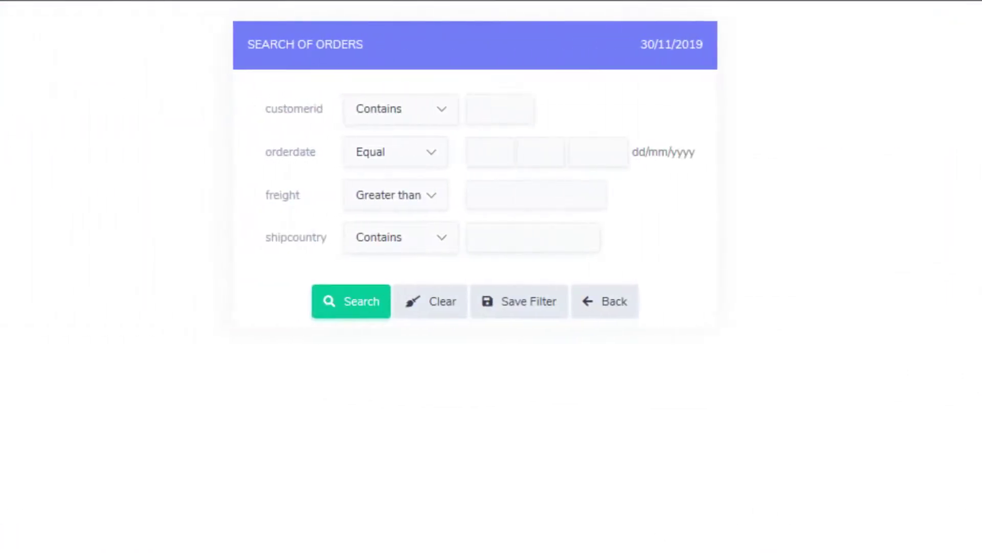
left_click(492, 107)
type("3")
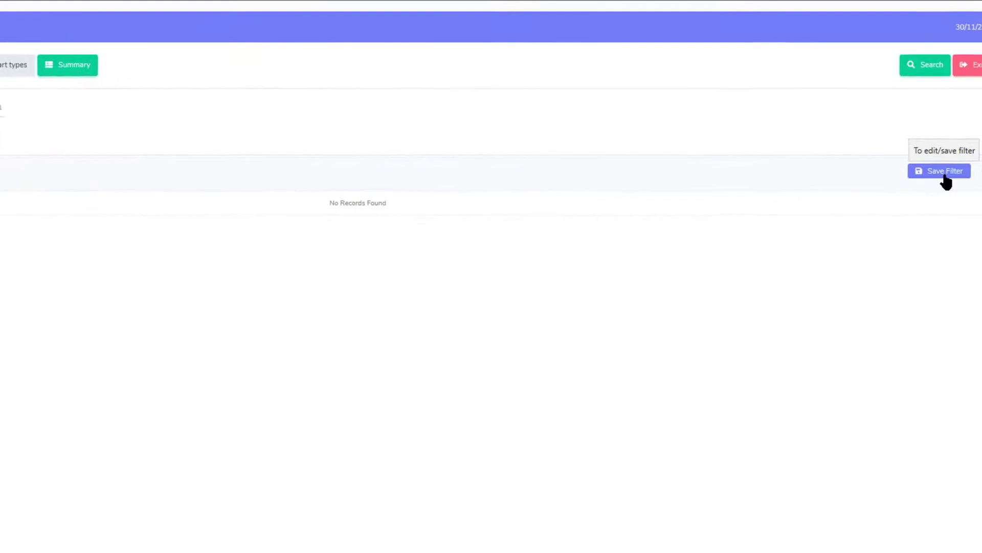
left_click(960, 177)
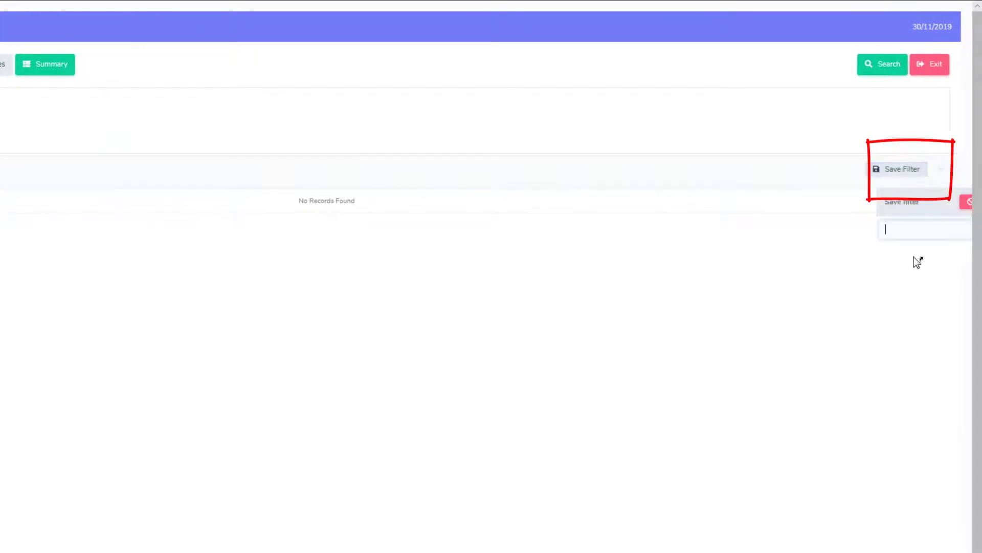
left_click(764, 300)
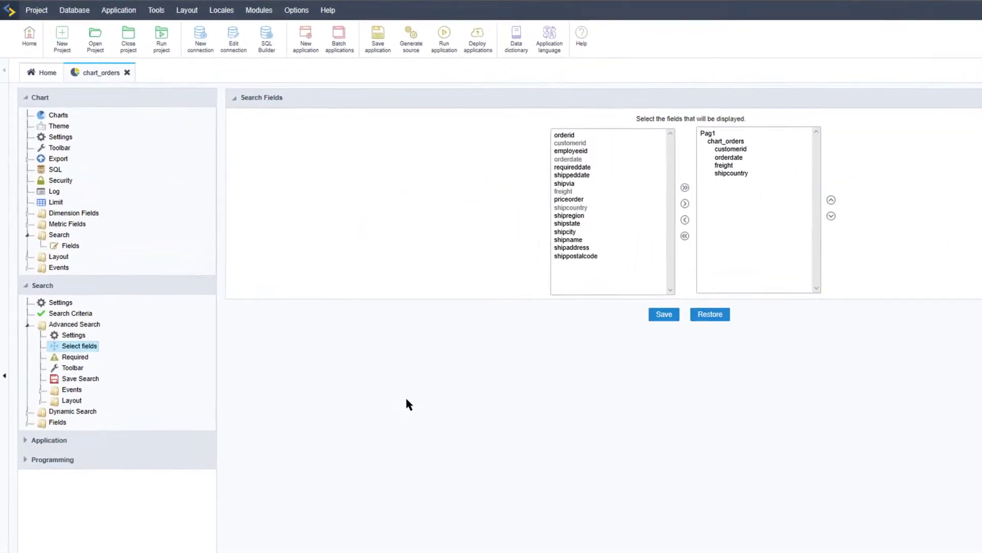
Step: Review the advanced search settings, examining the options for the initial status of the treeview and the Unify results value
left_click(72, 339)
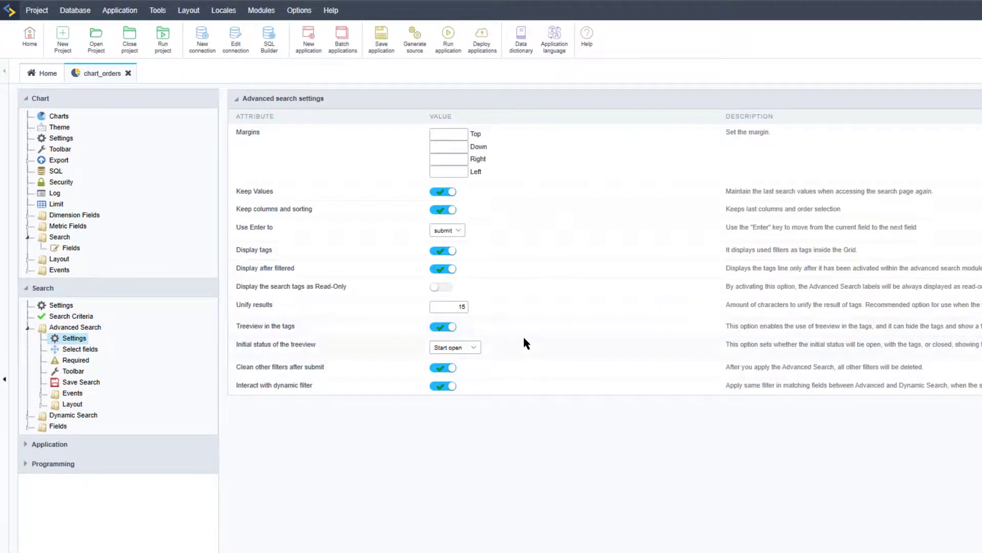
left_click(475, 348)
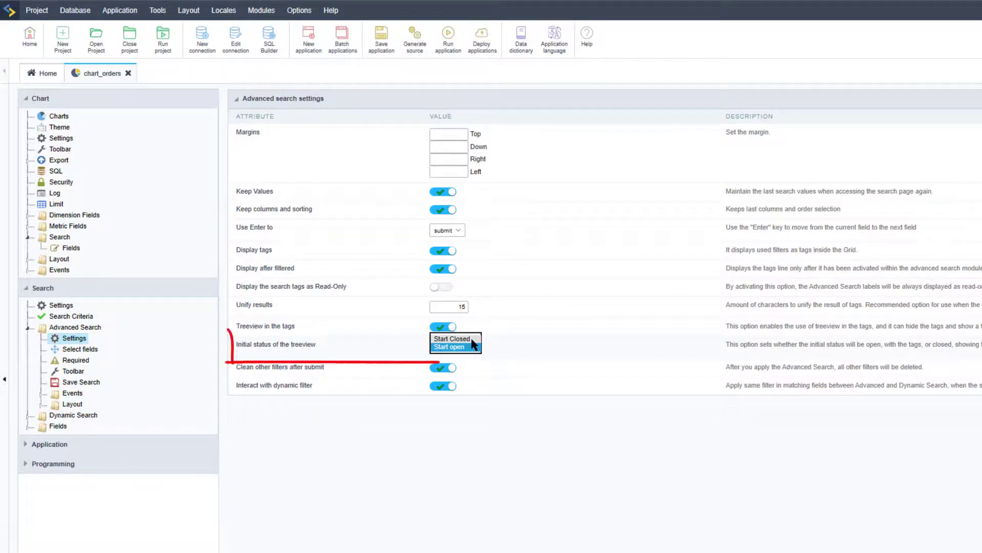
left_click(597, 344)
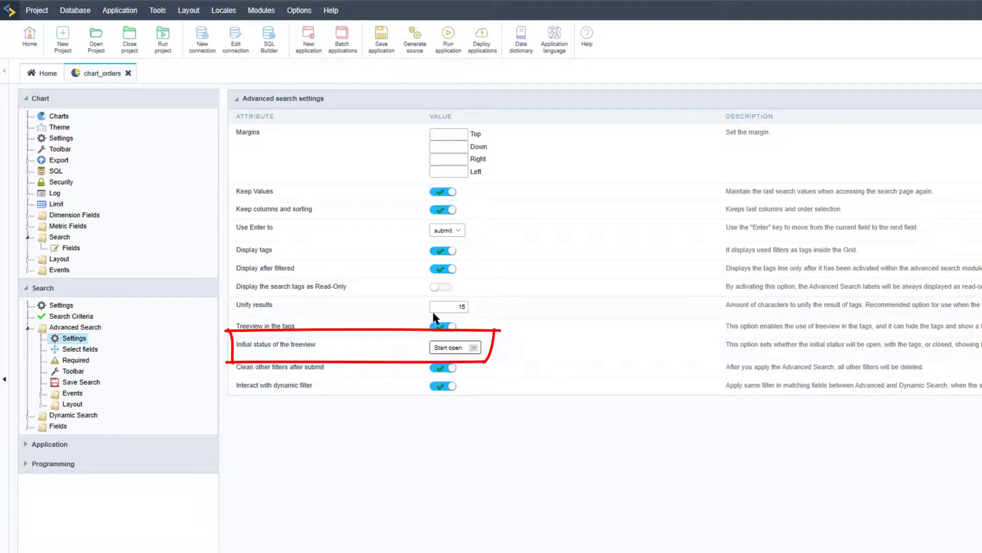
double_click(450, 307)
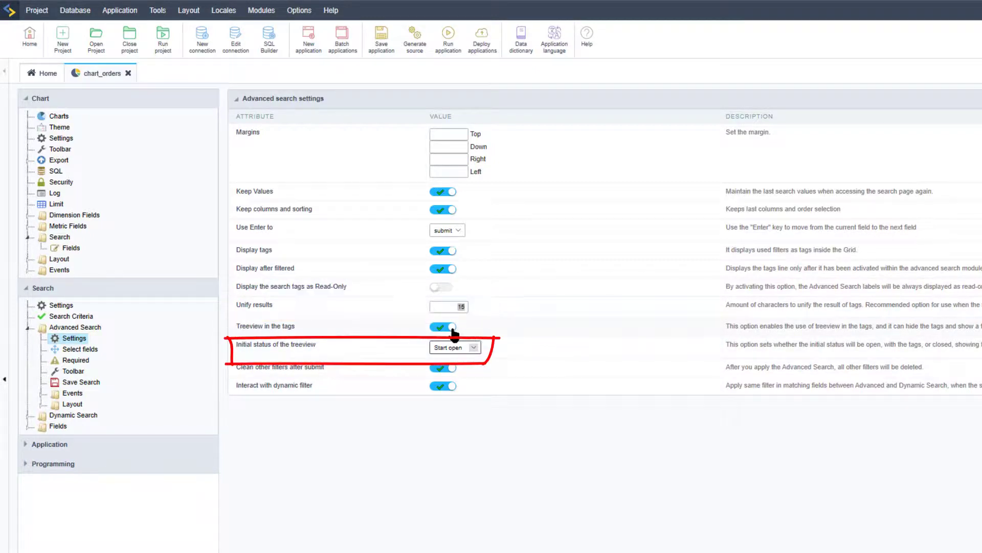
left_click(576, 347)
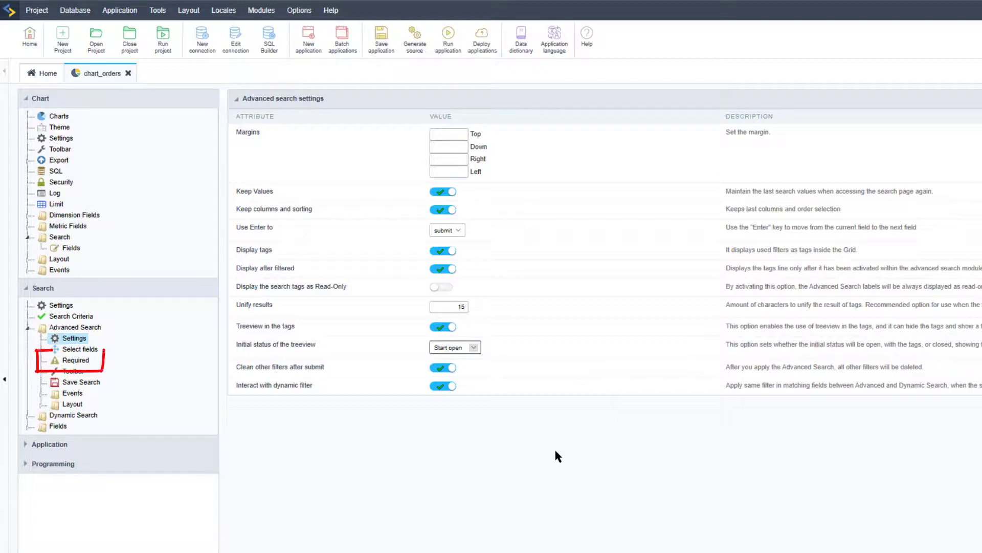
Step: Check the required fields list and marker positioning options for the advanced search, and enable the custom message for required fields
left_click(77, 361)
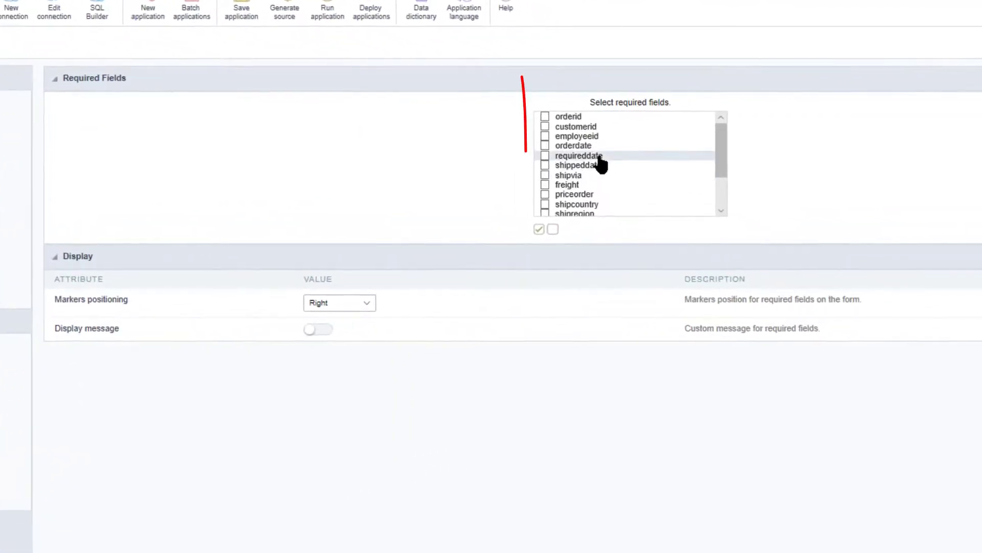
scroll(594, 154, "down", 5)
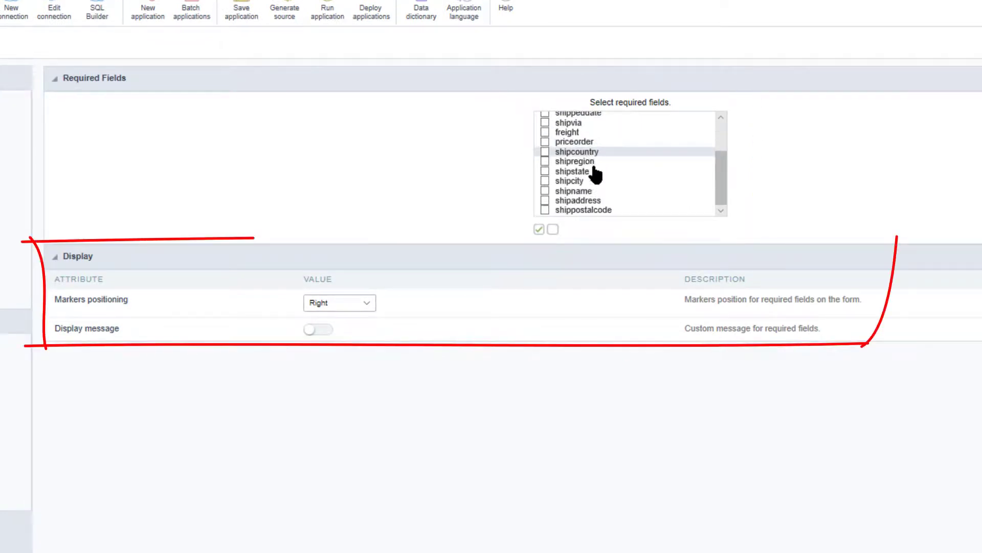
left_click(361, 306)
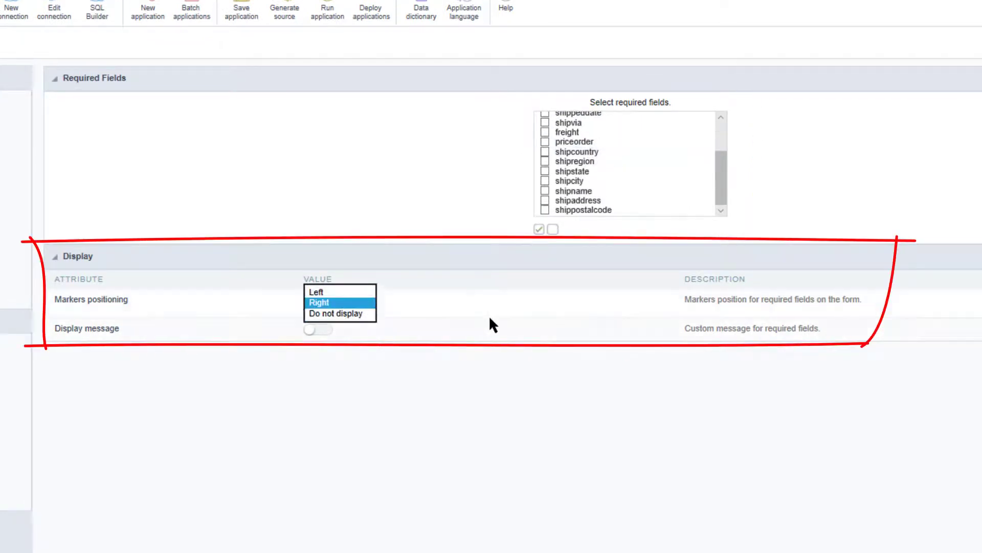
left_click(447, 370)
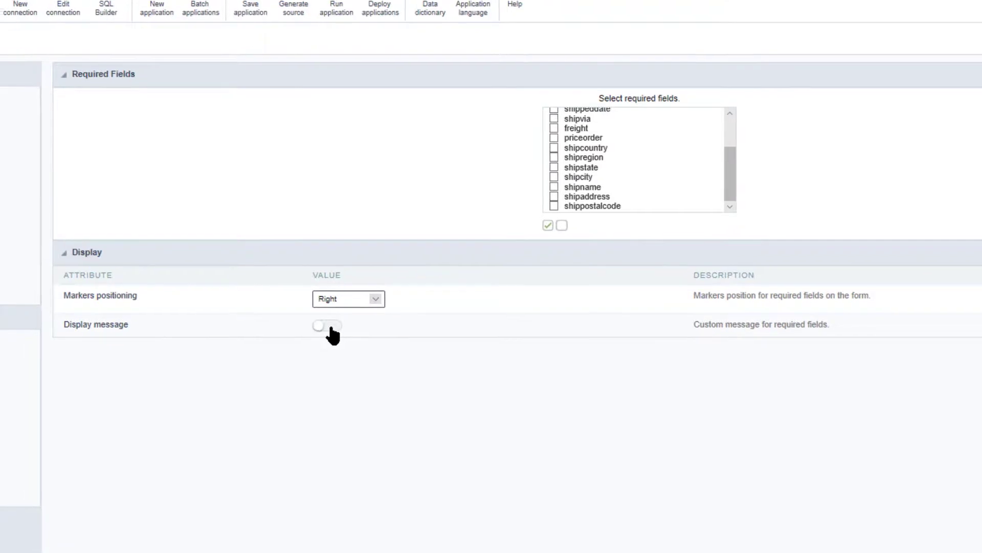
left_click(318, 329)
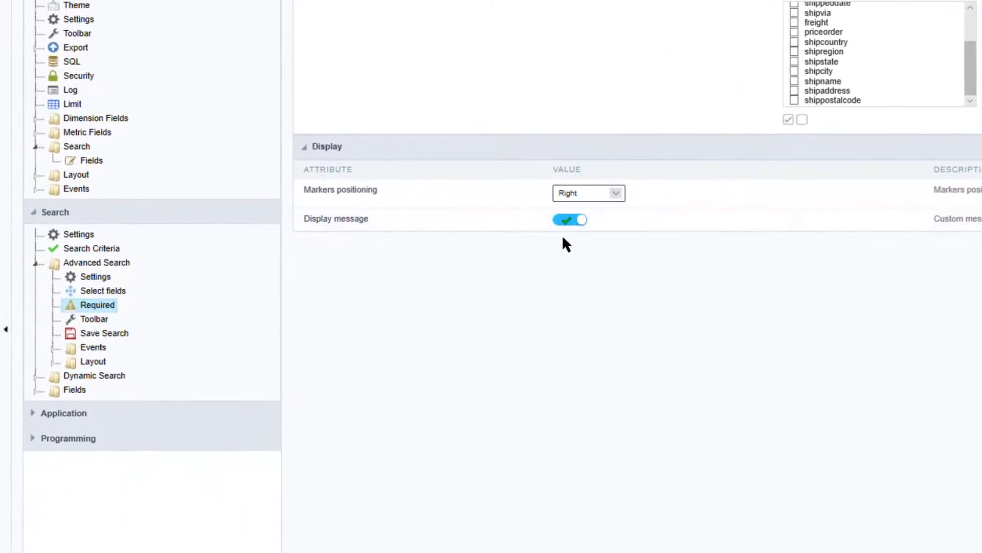
Step: Move the Search, Clean, Edit and Exit buttons to the Right group of the advanced search's desktop bottom toolbar
left_click(91, 319)
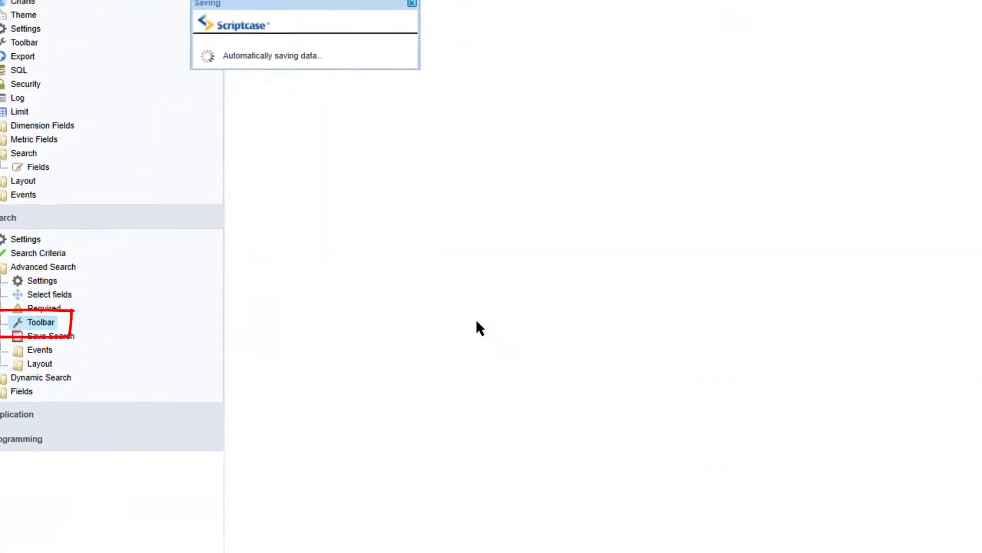
left_click(399, 270)
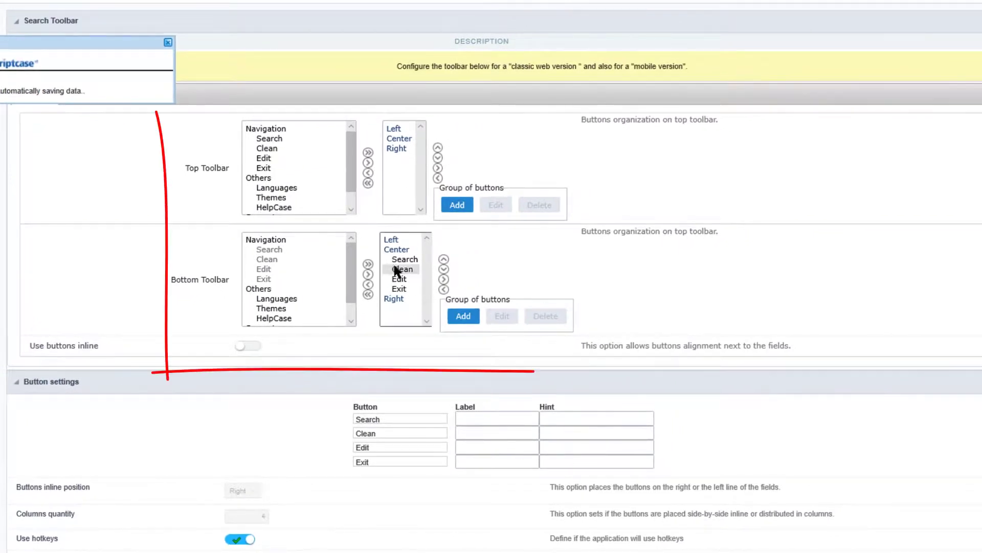
left_click(404, 259)
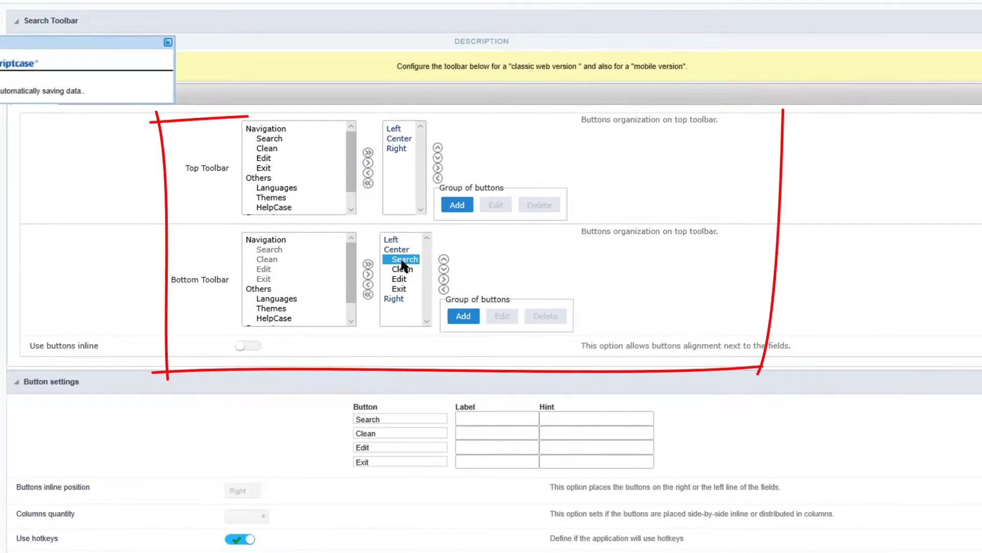
left_click(409, 286, "shift")
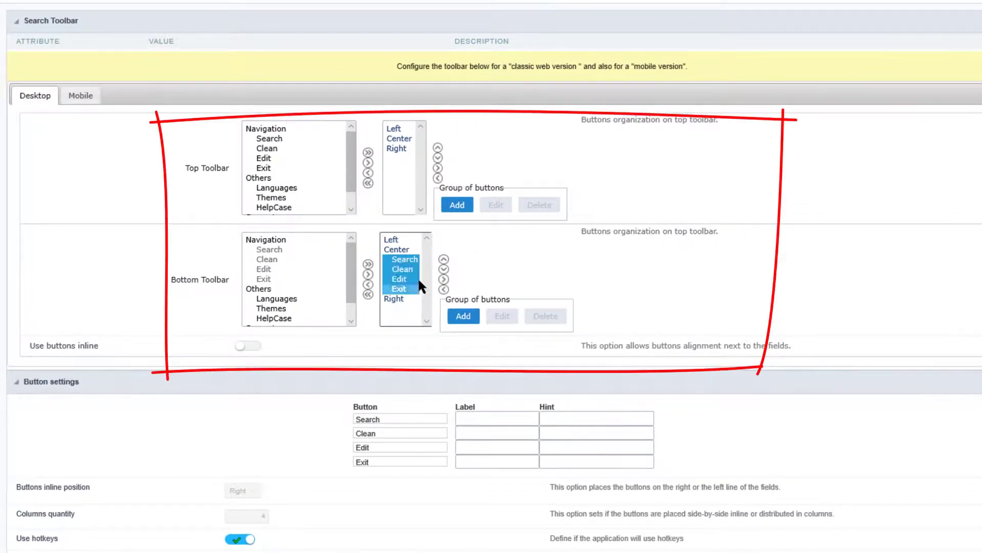
left_click(444, 269)
scroll(506, 324, "down", 2)
left_click(500, 323)
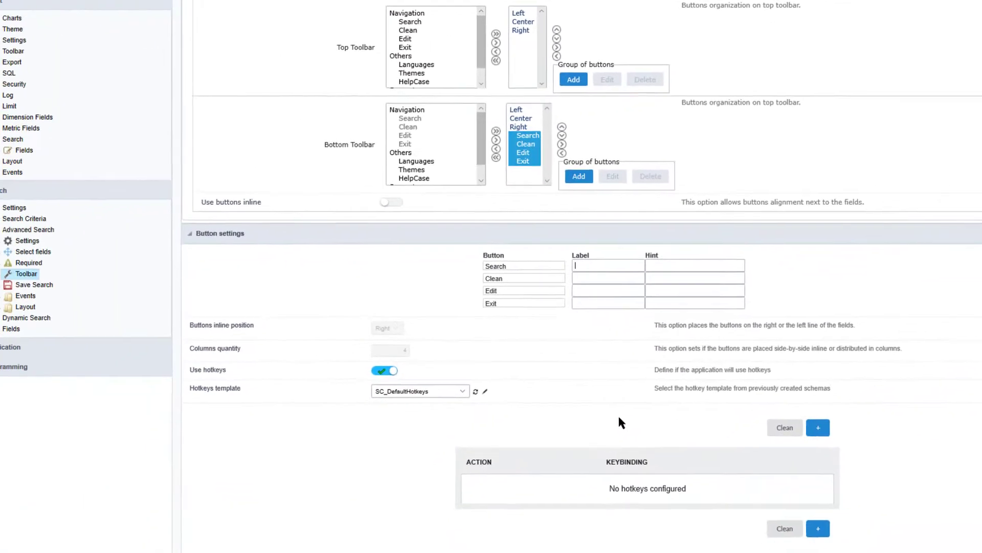
Step: Review the advanced search's Save Search criteria and its available events, and open the onScriptInit event
left_click(34, 284)
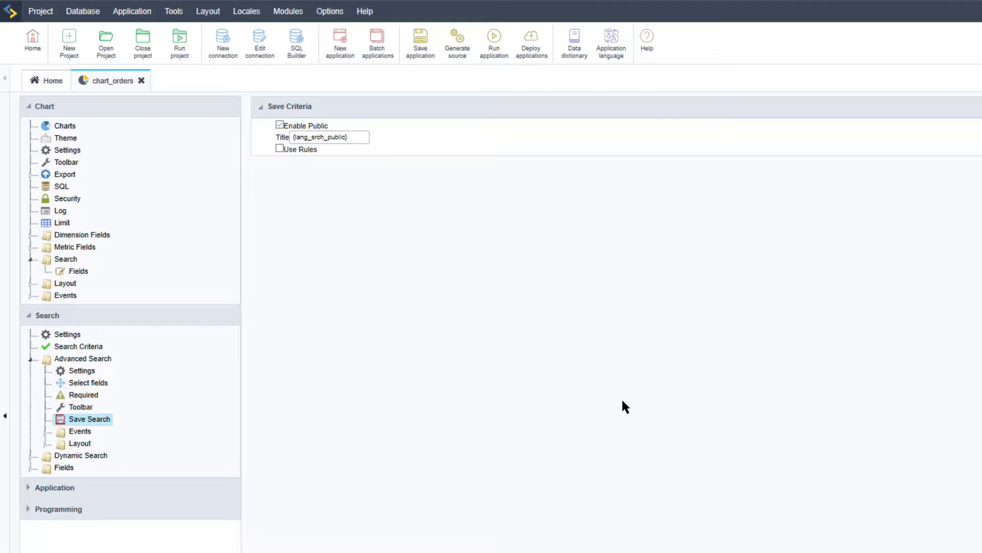
left_click(80, 431)
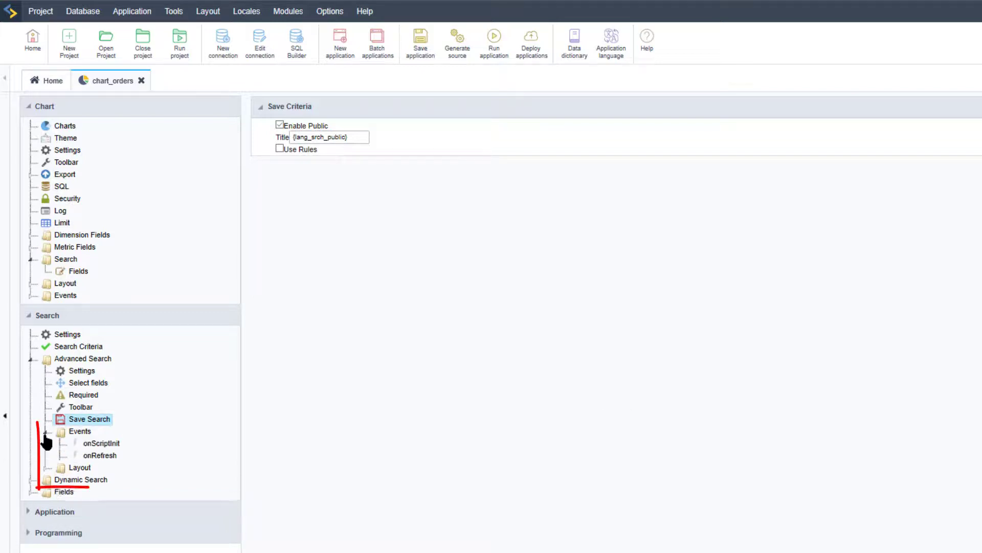
left_click(80, 430)
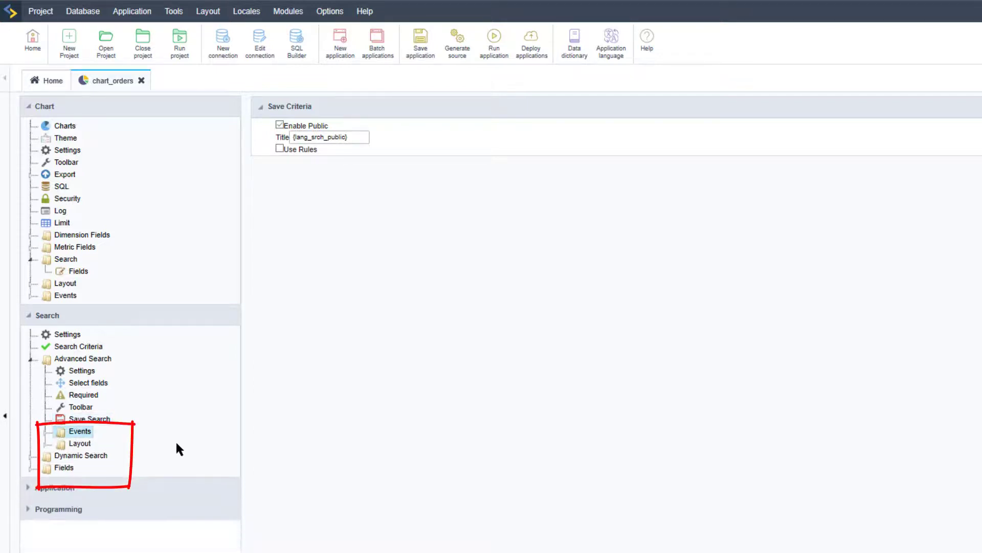
left_click(99, 430)
left_click(101, 443)
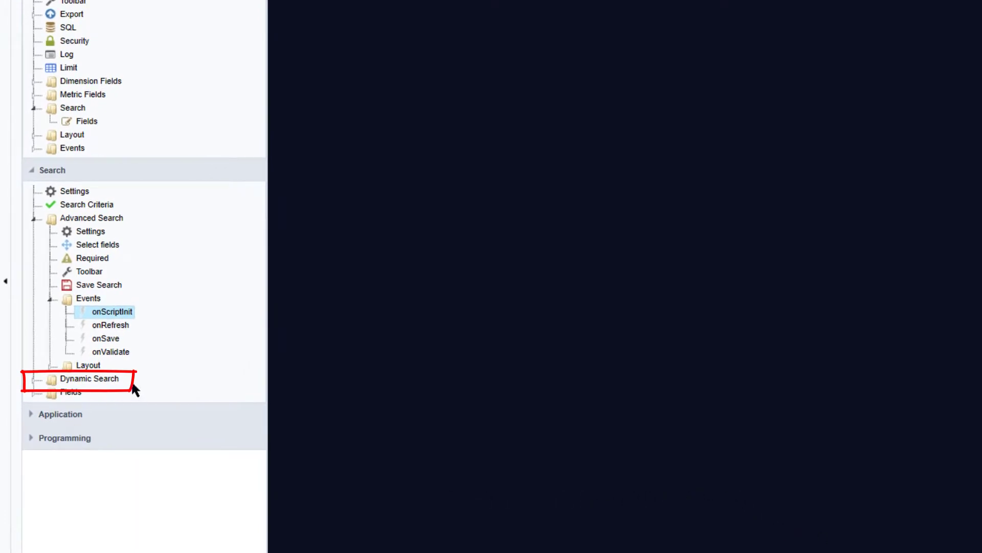
Step: Set the Enter key to submit in the dynamic search settings
left_click(96, 379)
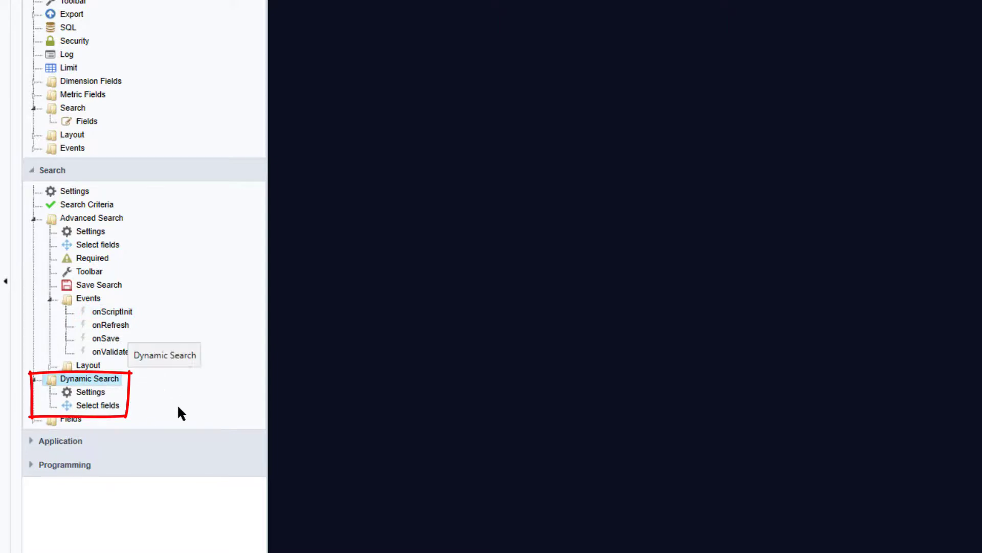
key("Down")
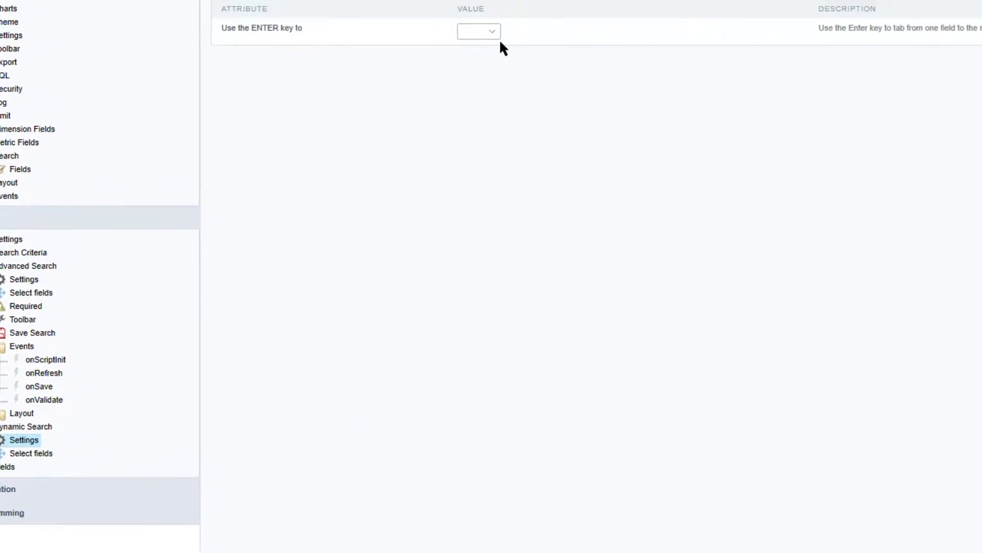
left_click(378, 115)
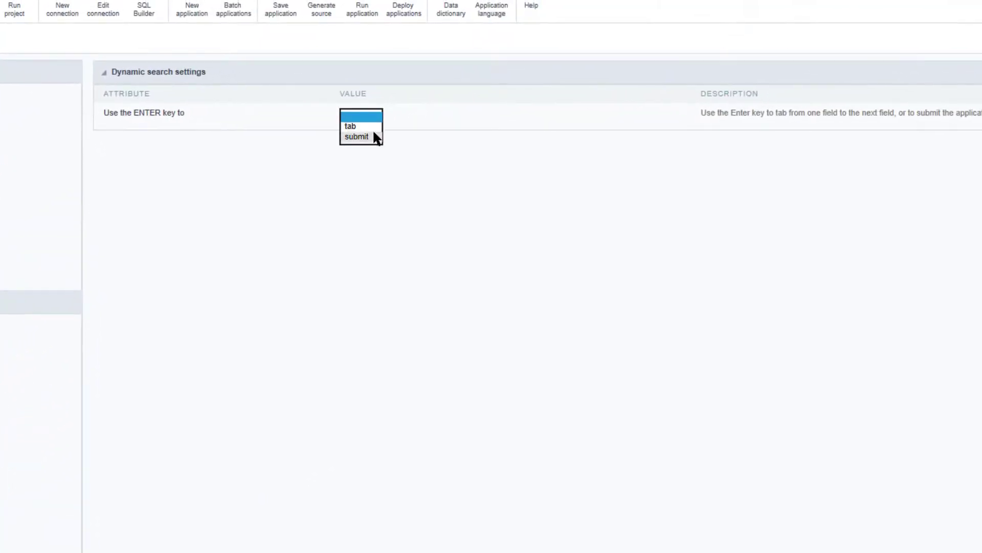
left_click(374, 136)
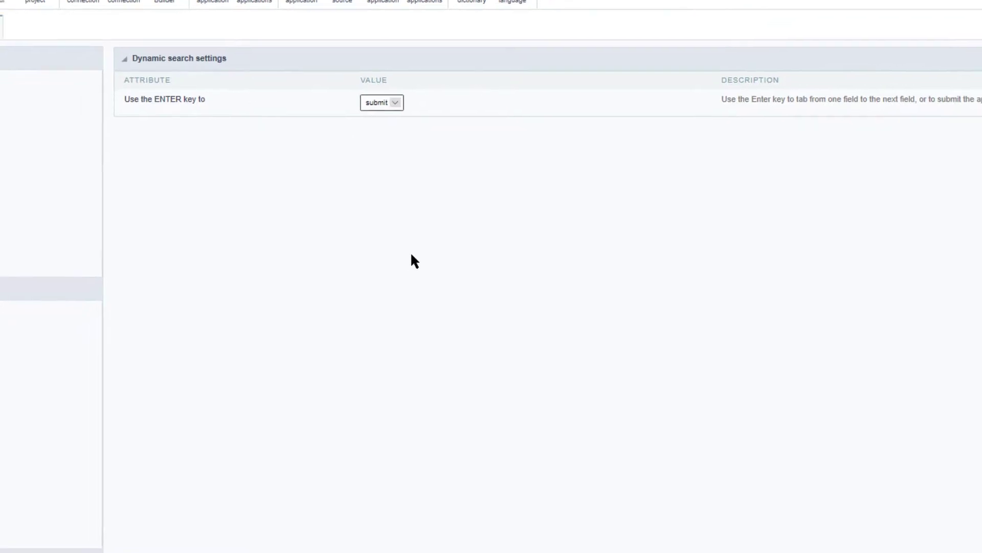
Step: Add employeeid, orderdate, requireddate, shippeddate, shipvia, freight, priceorder, shipcountry and shipregion to the dynamic search fields and save the selection
left_click(59, 449)
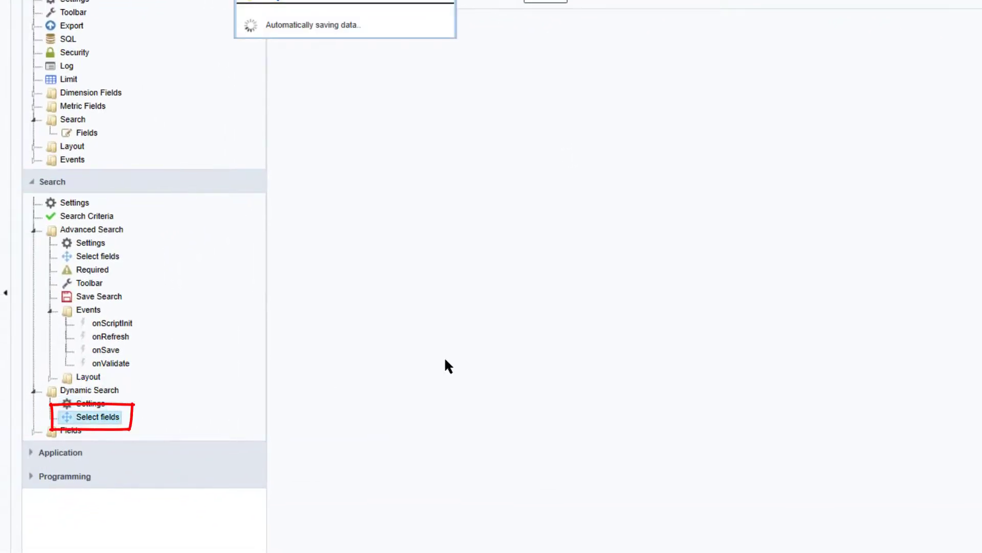
left_click(719, 32)
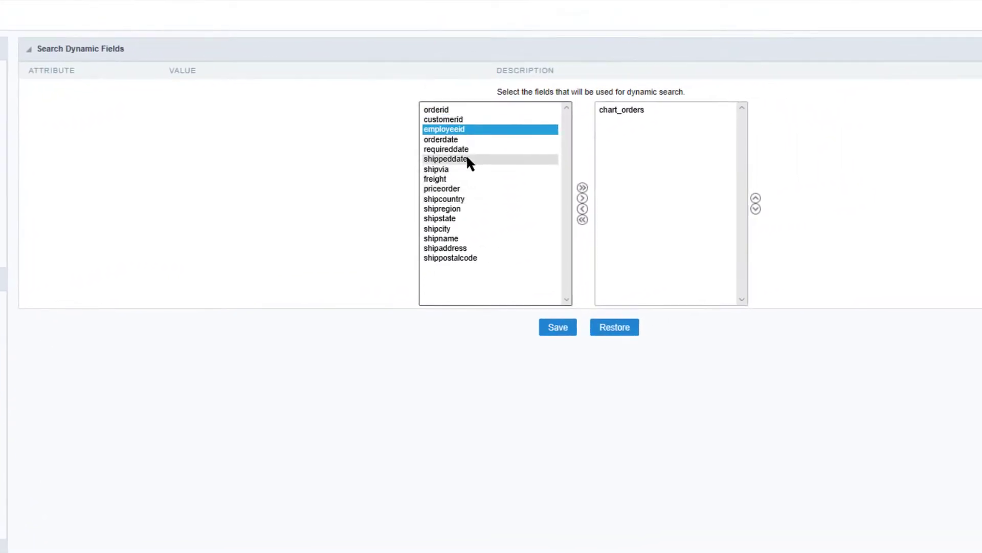
left_click(452, 141, "shift")
left_click(469, 150, "shift")
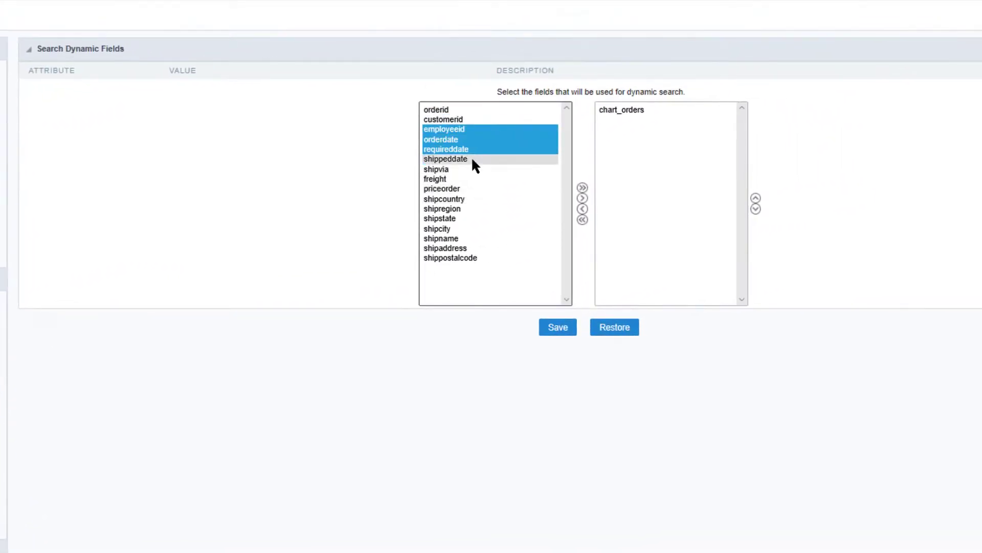
left_click(477, 169, "shift")
left_click(484, 188, "ctrl")
left_click(499, 199, "ctrl+shift")
left_click(499, 208, "ctrl+shift")
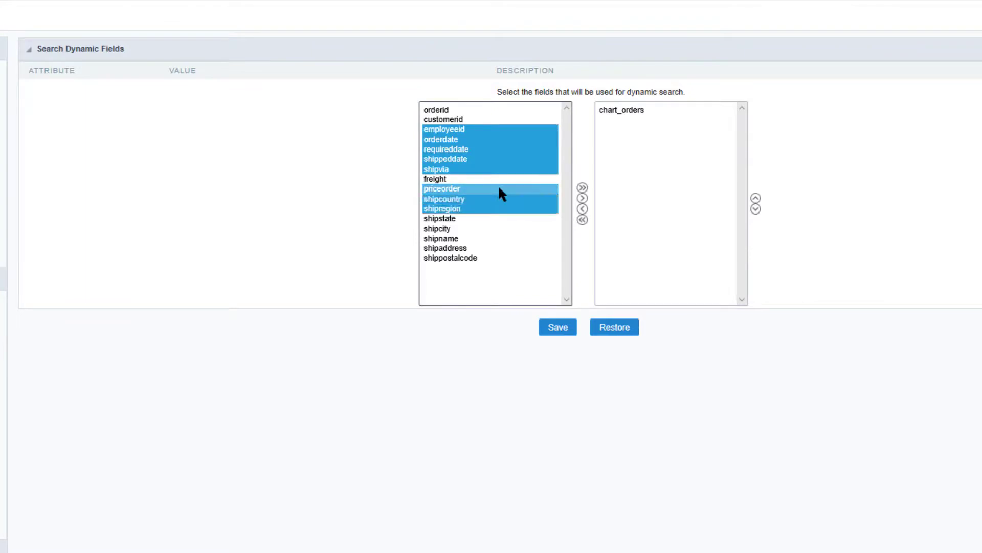
left_click(485, 179, "ctrl")
left_click(583, 198)
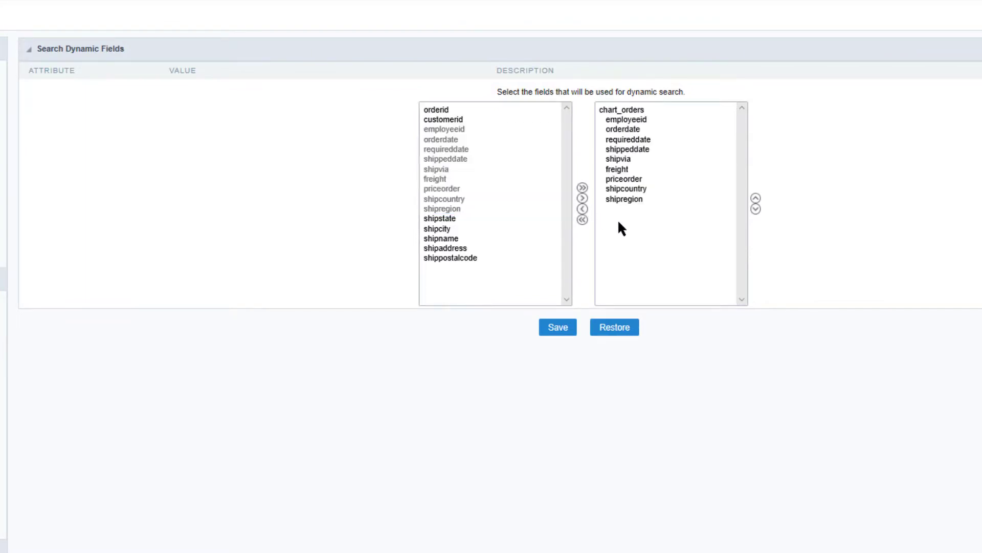
left_click(566, 331)
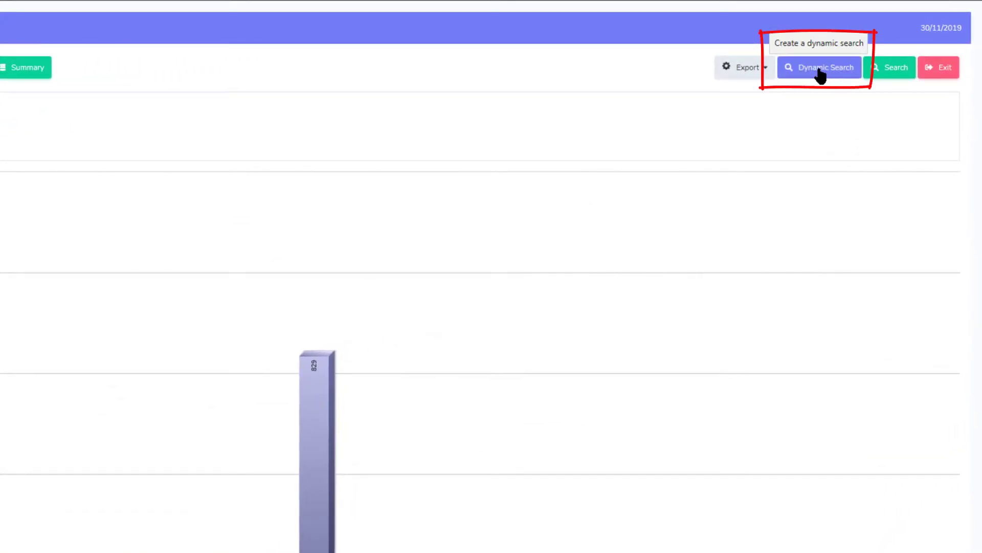
Step: Try the dynamic search in the running chart by adding requireddate as a search field
left_click(820, 72)
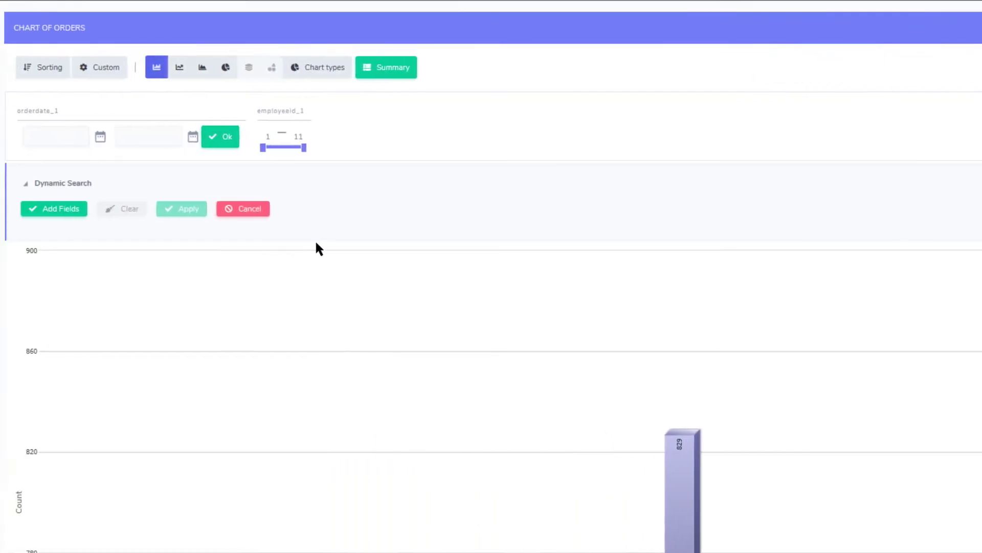
left_click(66, 211)
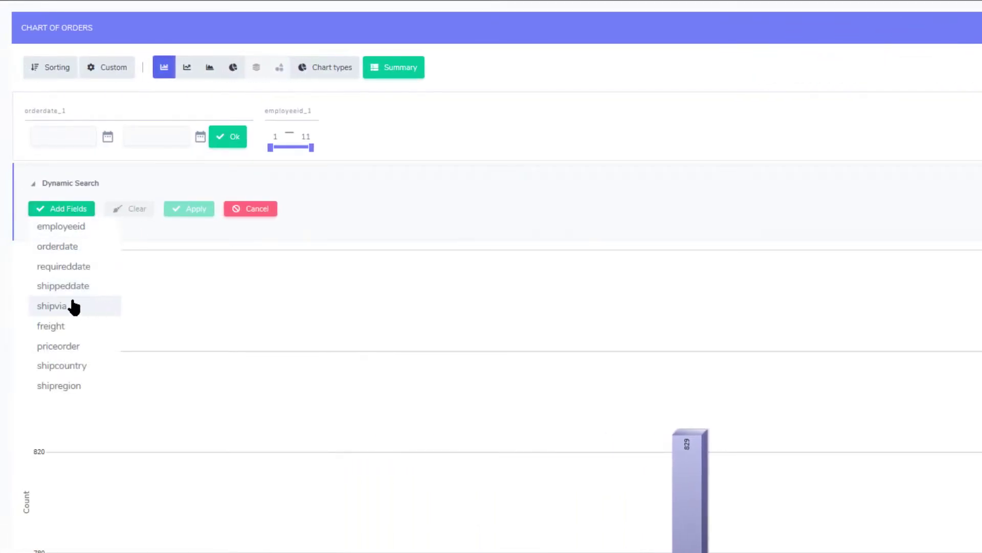
left_click(59, 268)
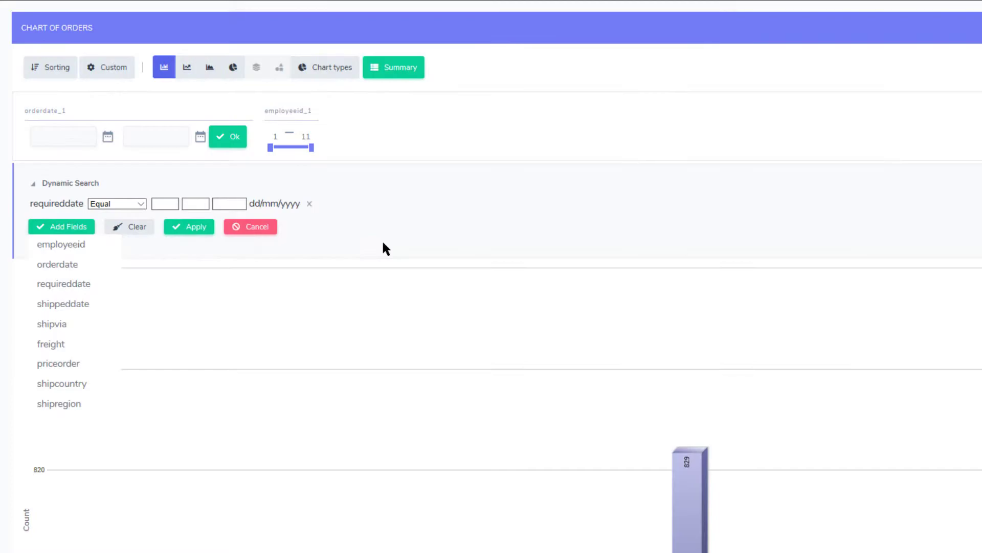
left_click(333, 230)
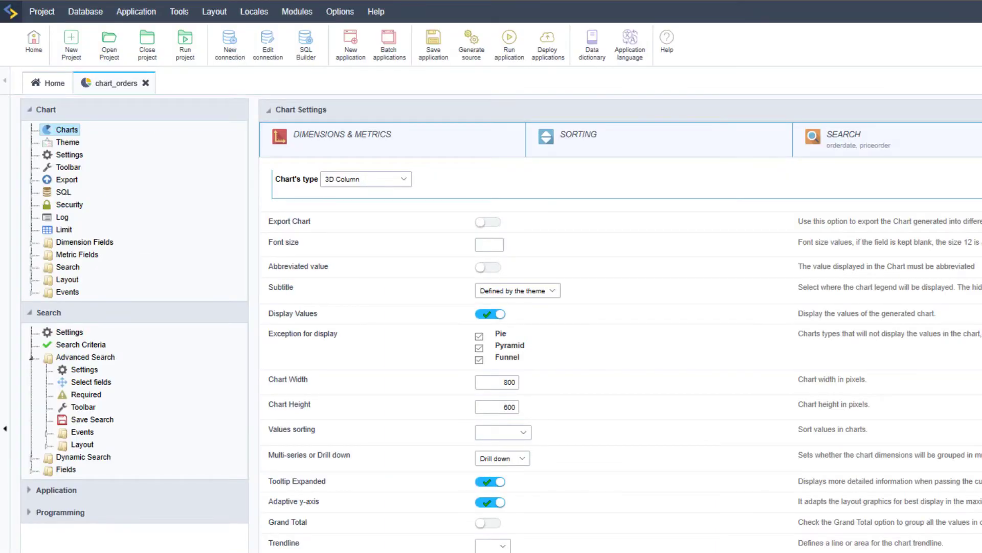